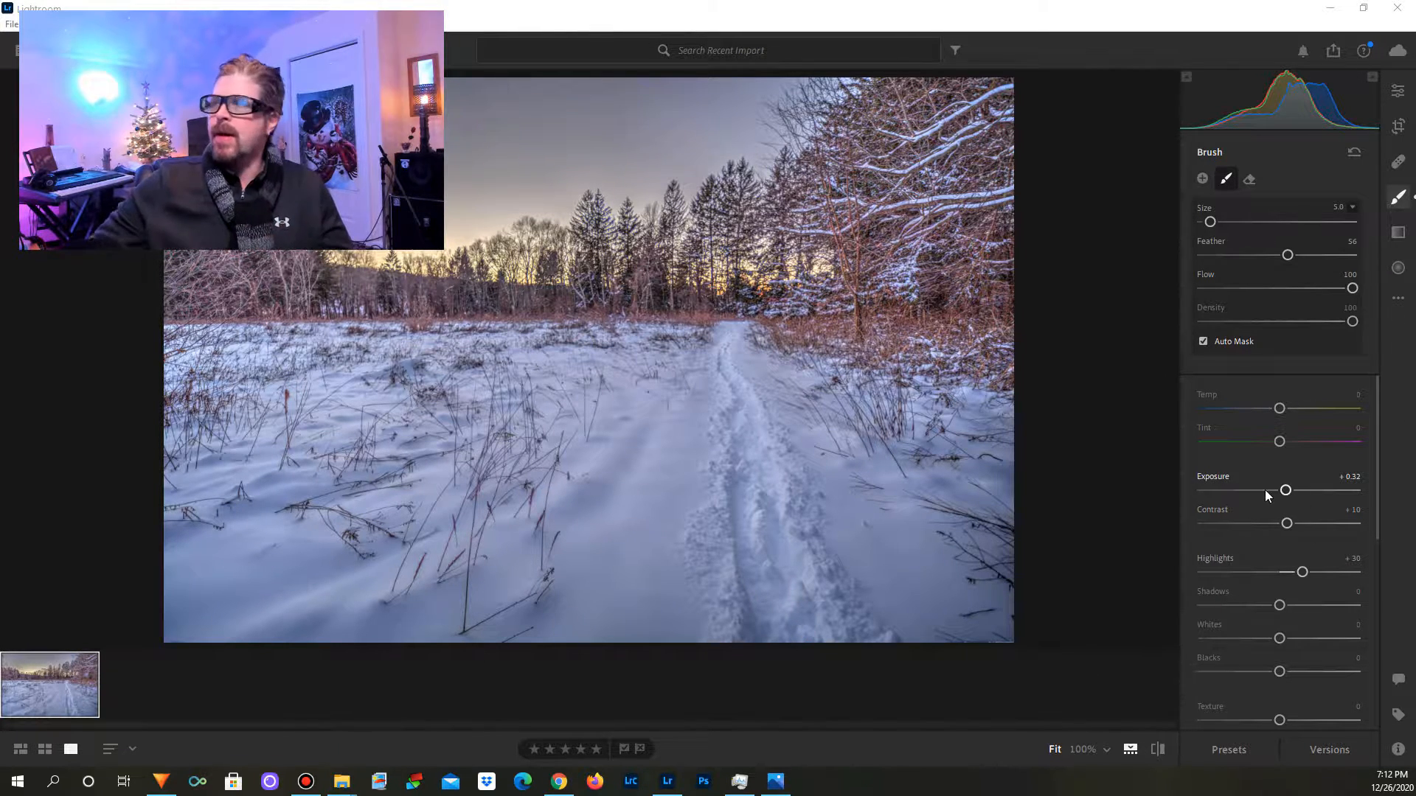
Step: Adjust the brushed area on the snow path: Highlights +14, Shadows -9, Whites -13, Blacks -1
{"action": "left_click_drag", "start_coordinate": [1302, 572], "coordinate": [1271, 661]}
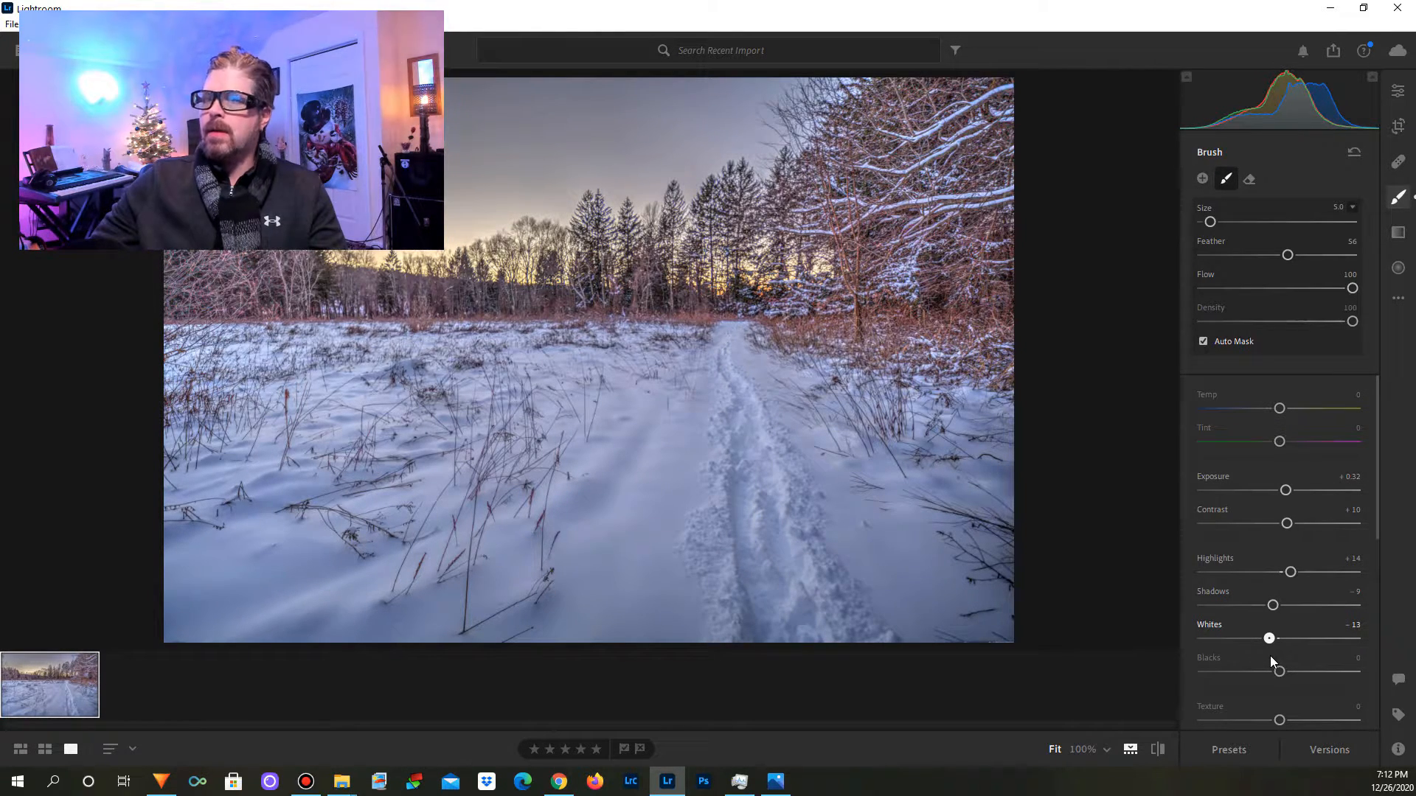
{"action": "left_click_drag", "start_coordinate": [1280, 671], "coordinate": [1279, 721]}
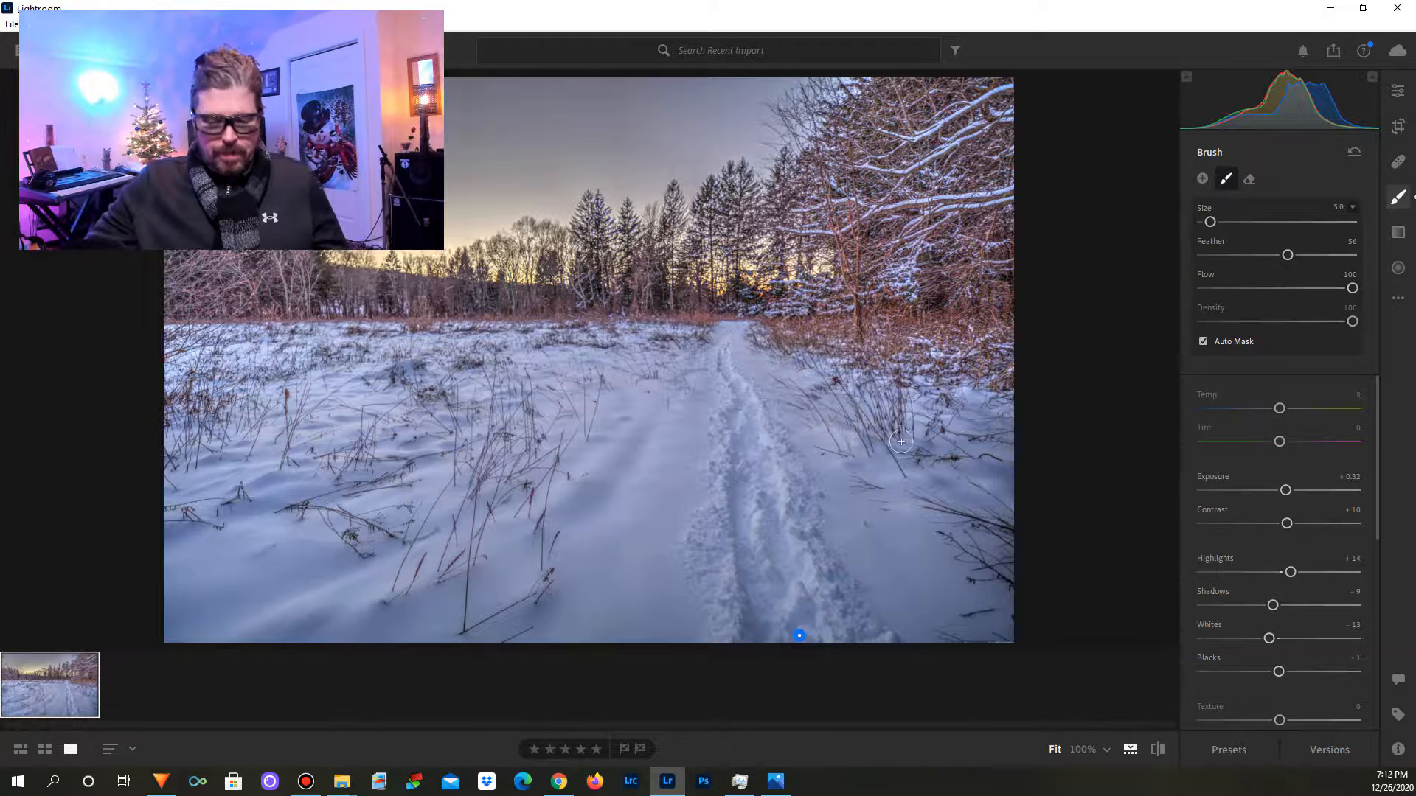
{"action": "key", "text": "alt"}
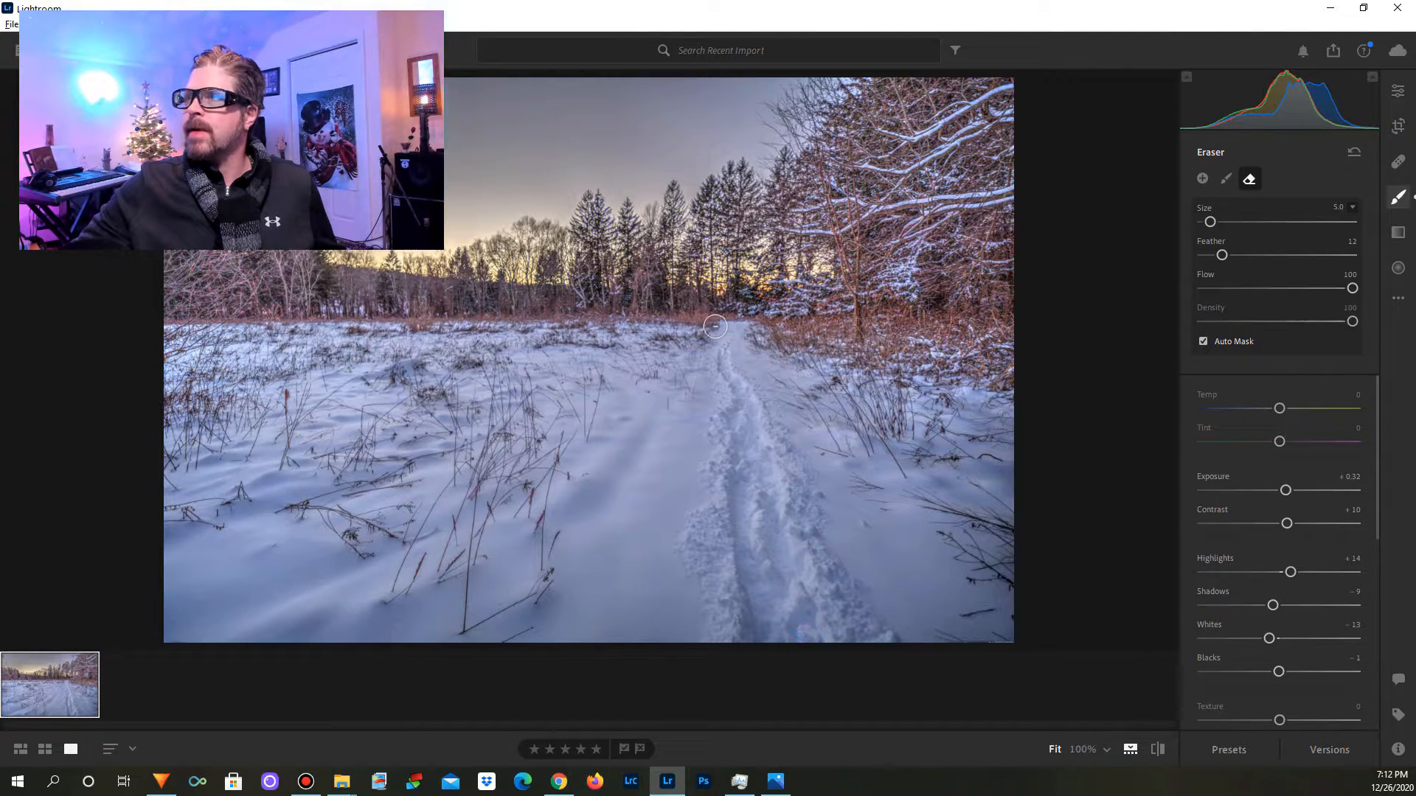
Step: Fine-tune the brushed area's Sharpness and set its Exposure to +0.36
{"action": "scroll", "coordinate": [1272, 699], "scroll_direction": "down", "scroll_amount": 8}
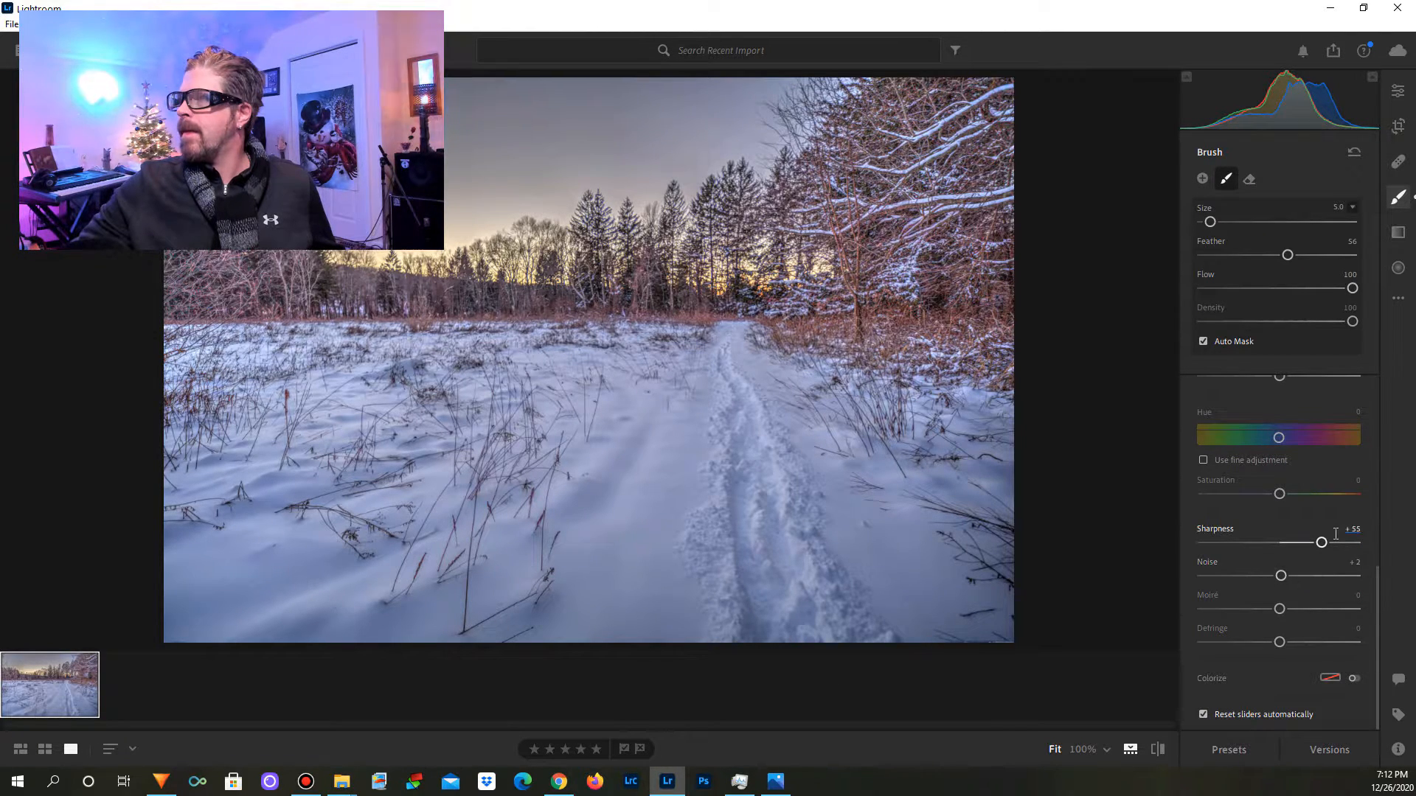
{"action": "mouse_move", "coordinate": [1323, 545]}
{"action": "left_mouse_down"}
{"action": "mouse_move", "coordinate": [1380, 545]}
{"action": "mouse_move", "coordinate": [1128, 595]}
{"action": "mouse_move", "coordinate": [1349, 546]}
{"action": "mouse_move", "coordinate": [1321, 560]}
{"action": "left_mouse_up"}
{"action": "scroll", "coordinate": [1278, 508], "scroll_direction": "up", "scroll_amount": 3}
{"action": "scroll", "coordinate": [1281, 516], "scroll_direction": "up", "scroll_amount": 3}
{"action": "left_click_drag", "start_coordinate": [1289, 496], "coordinate": [1284, 500]}
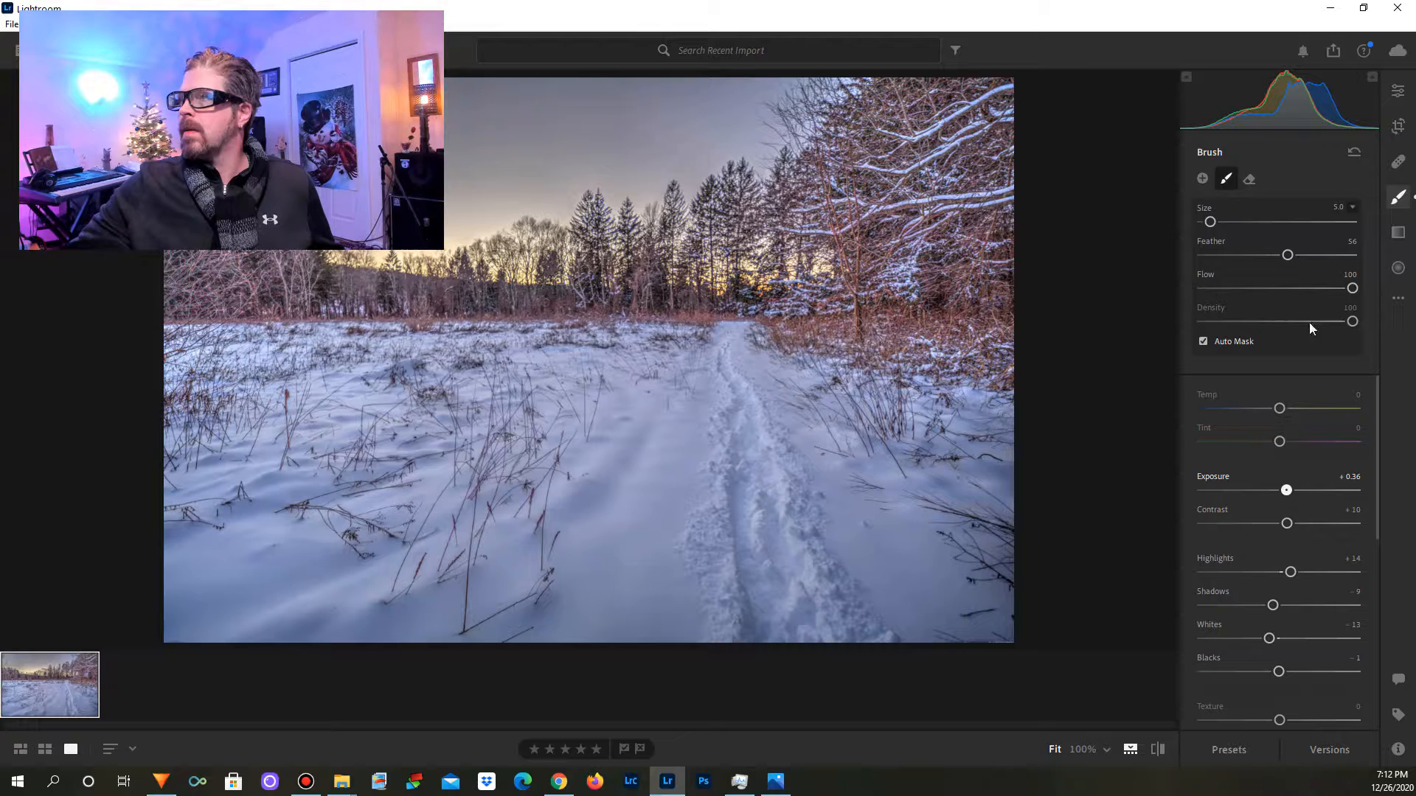
Step: Leave the brush for the global Light edits and set Whites to +5 and Blacks to +7
{"action": "left_click", "coordinate": [1398, 90]}
{"action": "scroll", "coordinate": [1283, 443], "scroll_direction": "up", "scroll_amount": 5}
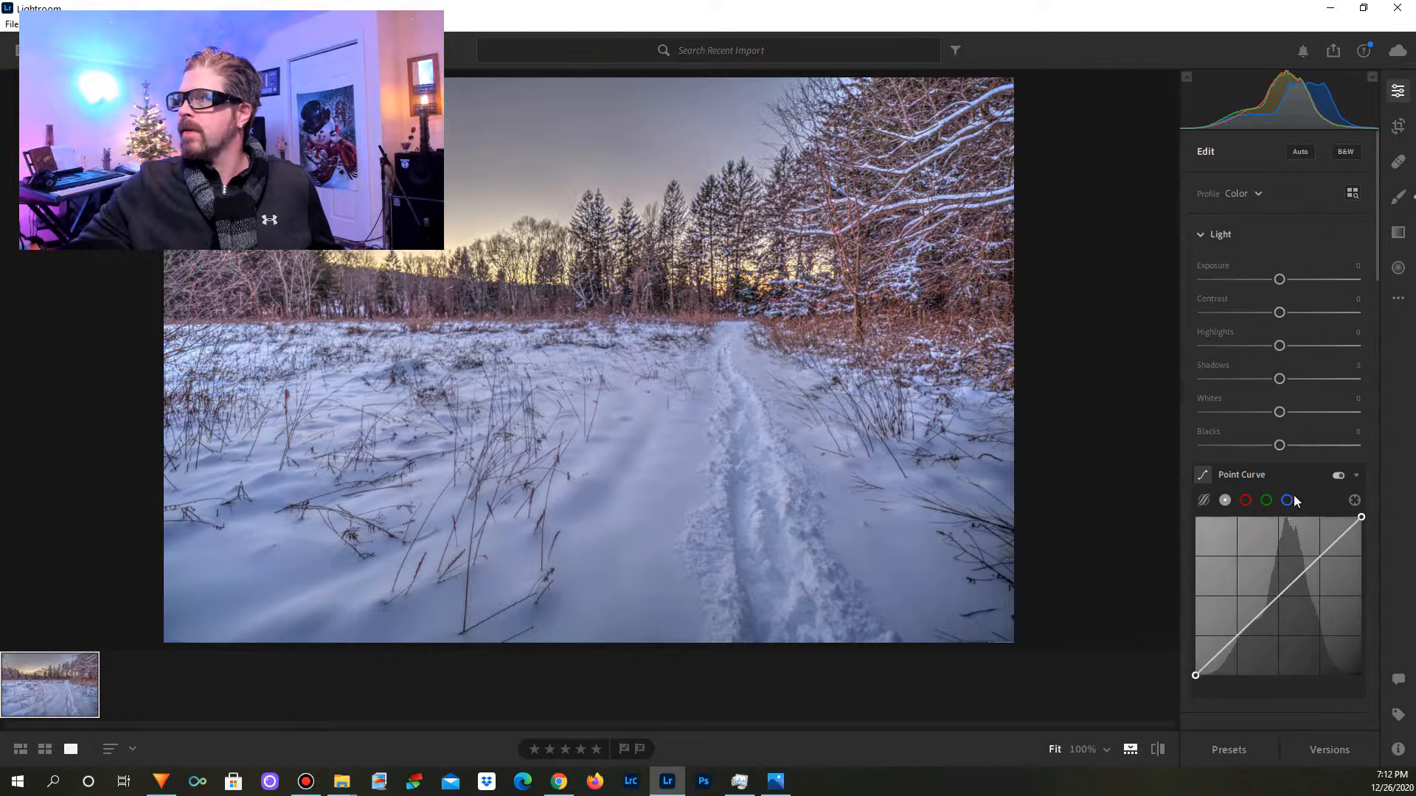
{"action": "left_click_drag", "start_coordinate": [1279, 413], "coordinate": [1289, 465]}
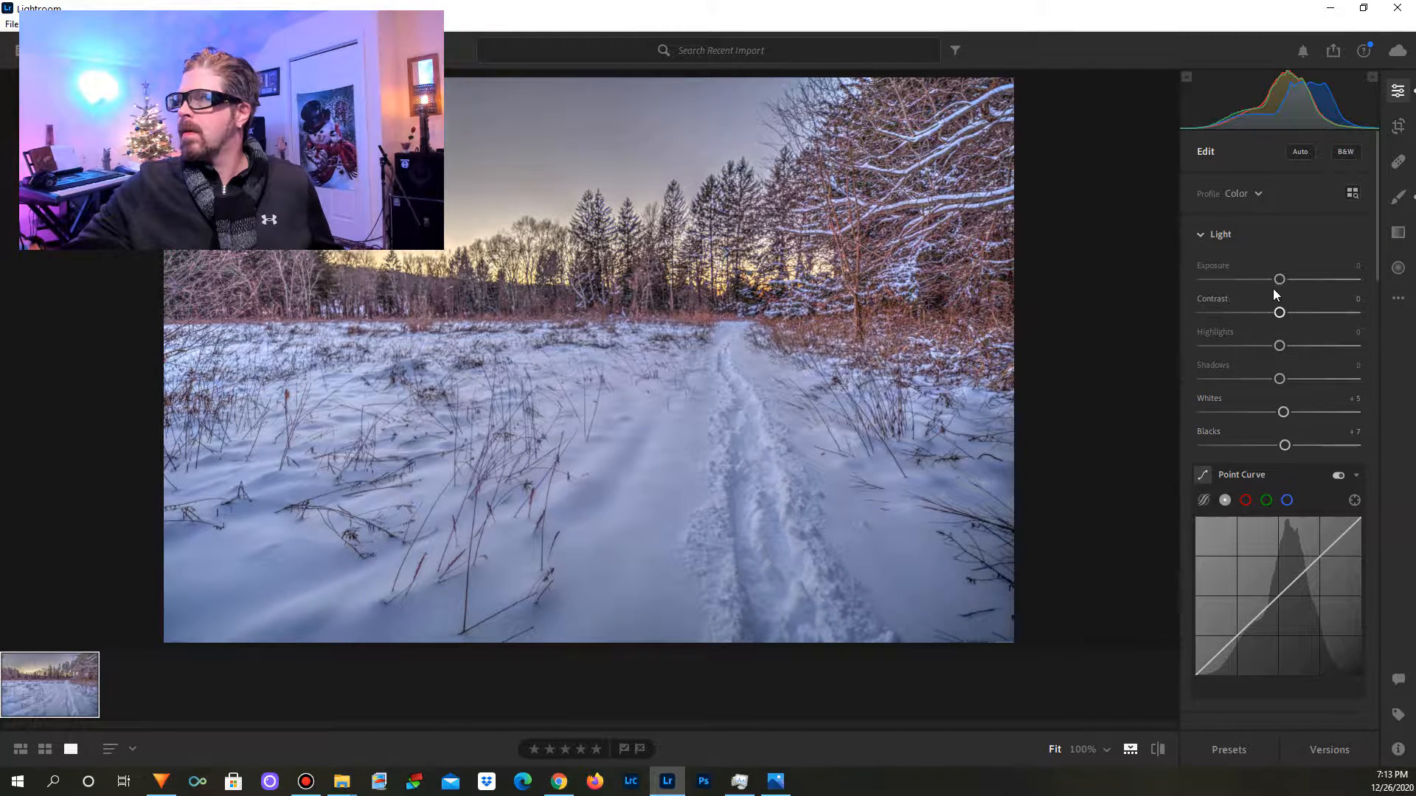
Step: Set the whole photo's Sharpening to 9 and add a slight amount of Noise Reduction
{"action": "scroll", "coordinate": [1311, 398], "scroll_direction": "down", "scroll_amount": 6}
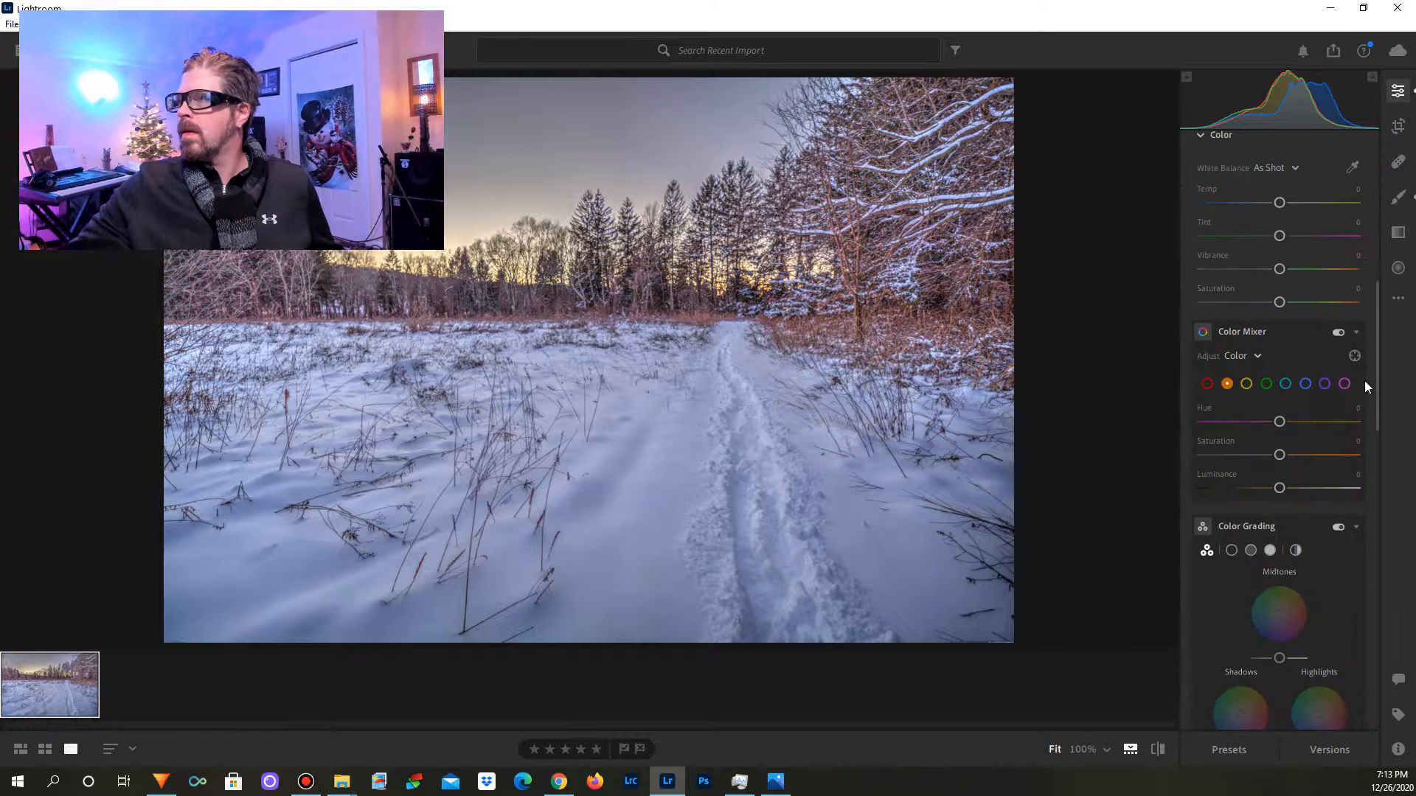
{"action": "scroll", "coordinate": [1295, 468], "scroll_direction": "down", "scroll_amount": 4}
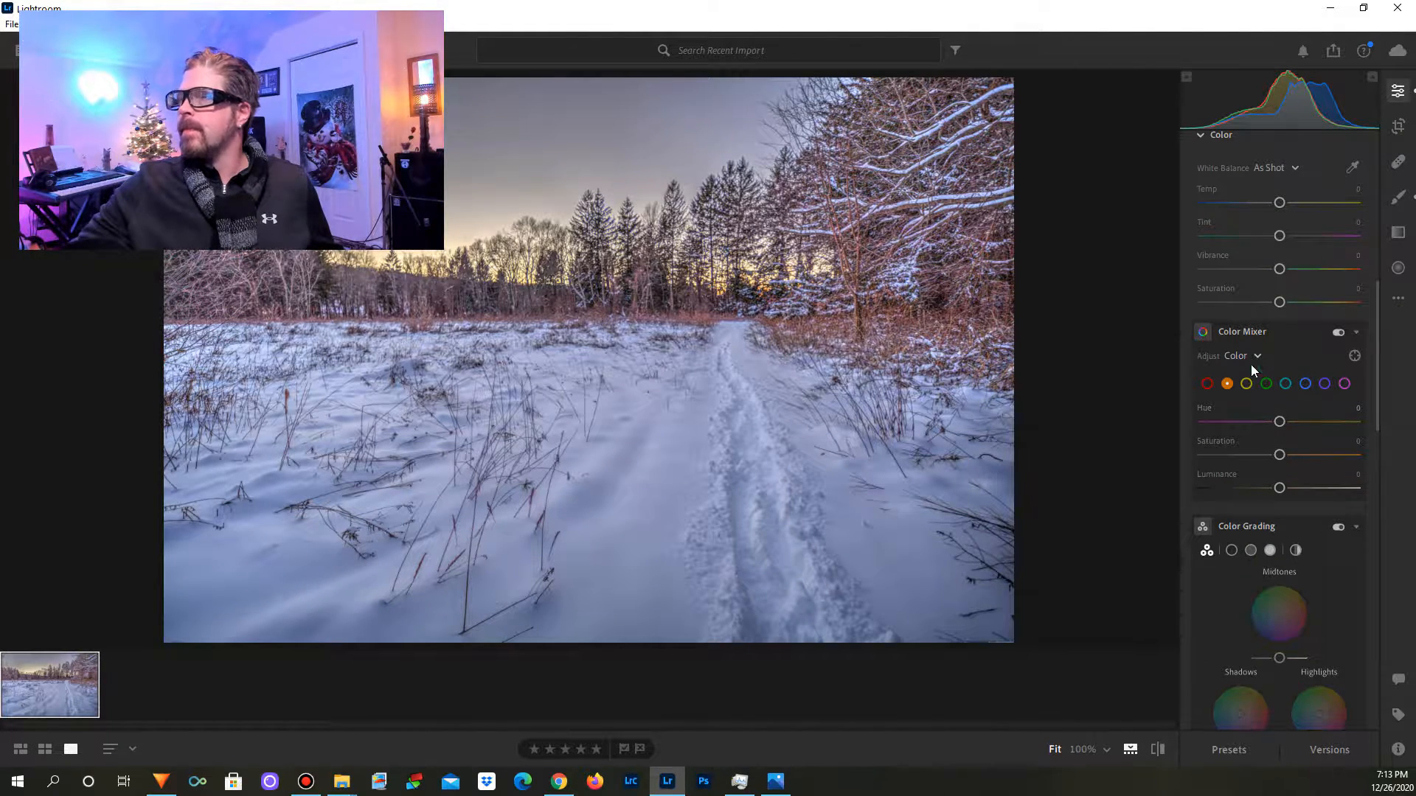
{"action": "scroll", "coordinate": [1309, 524], "scroll_direction": "down", "scroll_amount": 6}
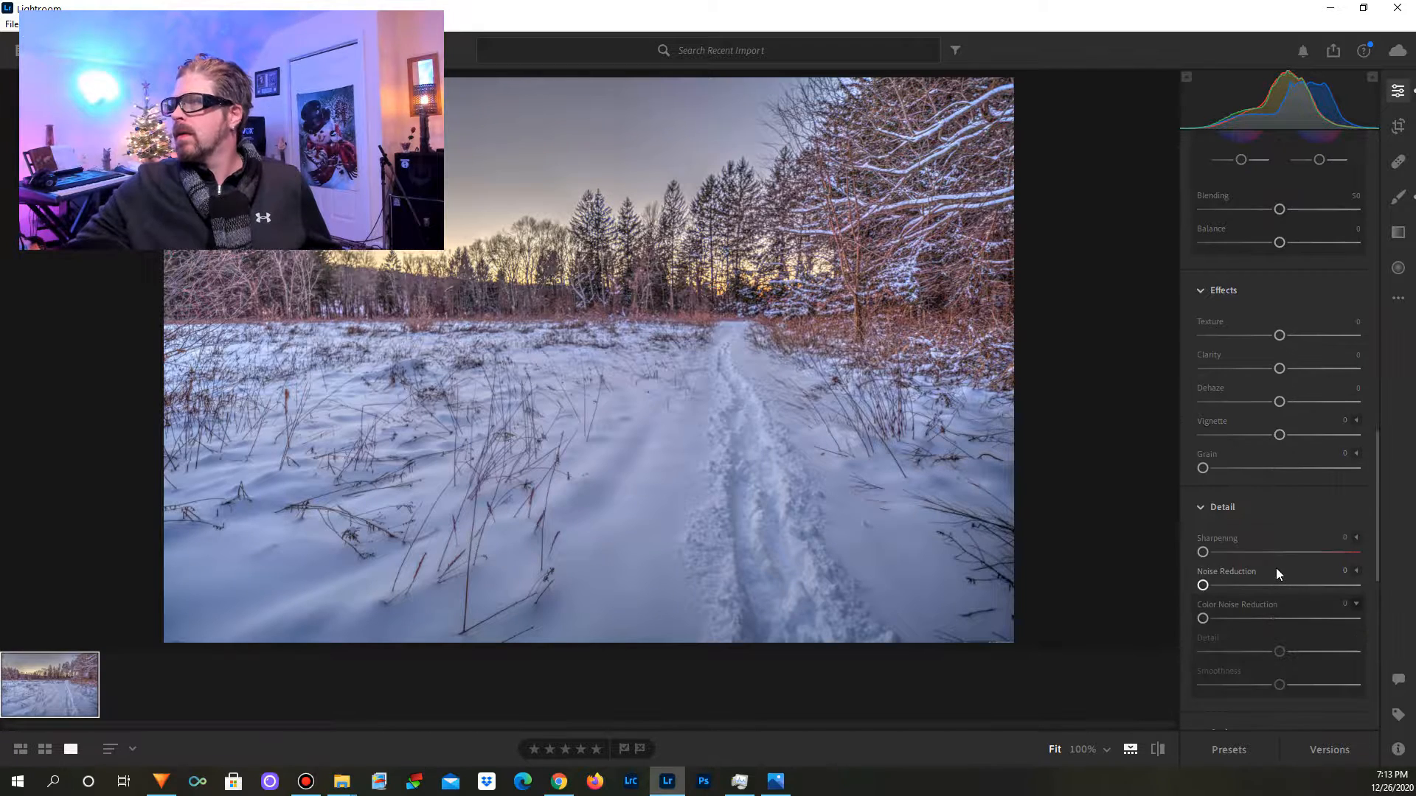
{"action": "mouse_move", "coordinate": [1204, 551]}
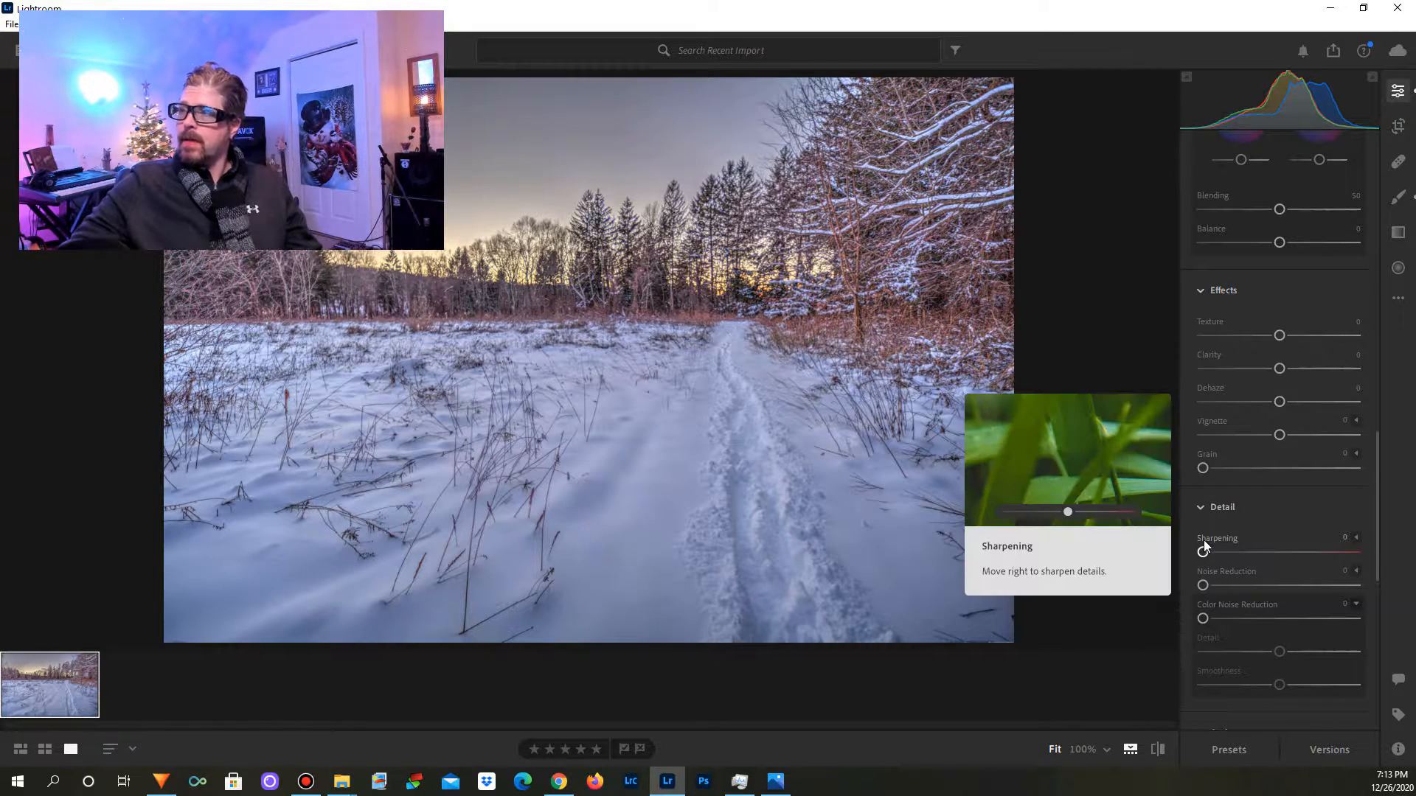
{"action": "left_click_drag", "start_coordinate": [1203, 552], "coordinate": [1323, 553]}
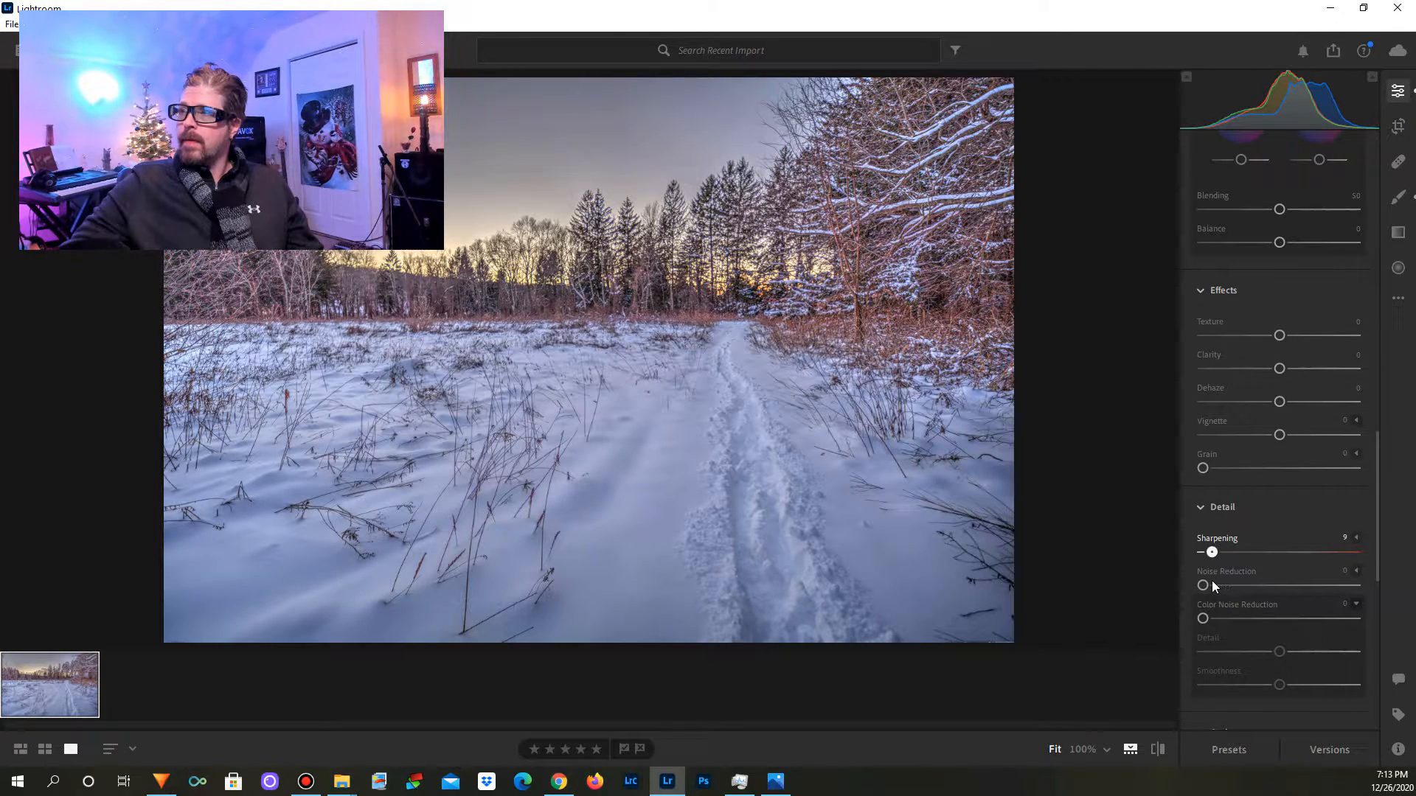
{"action": "left_click_drag", "start_coordinate": [1203, 585], "coordinate": [1207, 586]}
{"action": "scroll", "coordinate": [1289, 577], "scroll_direction": "down", "scroll_amount": 8}
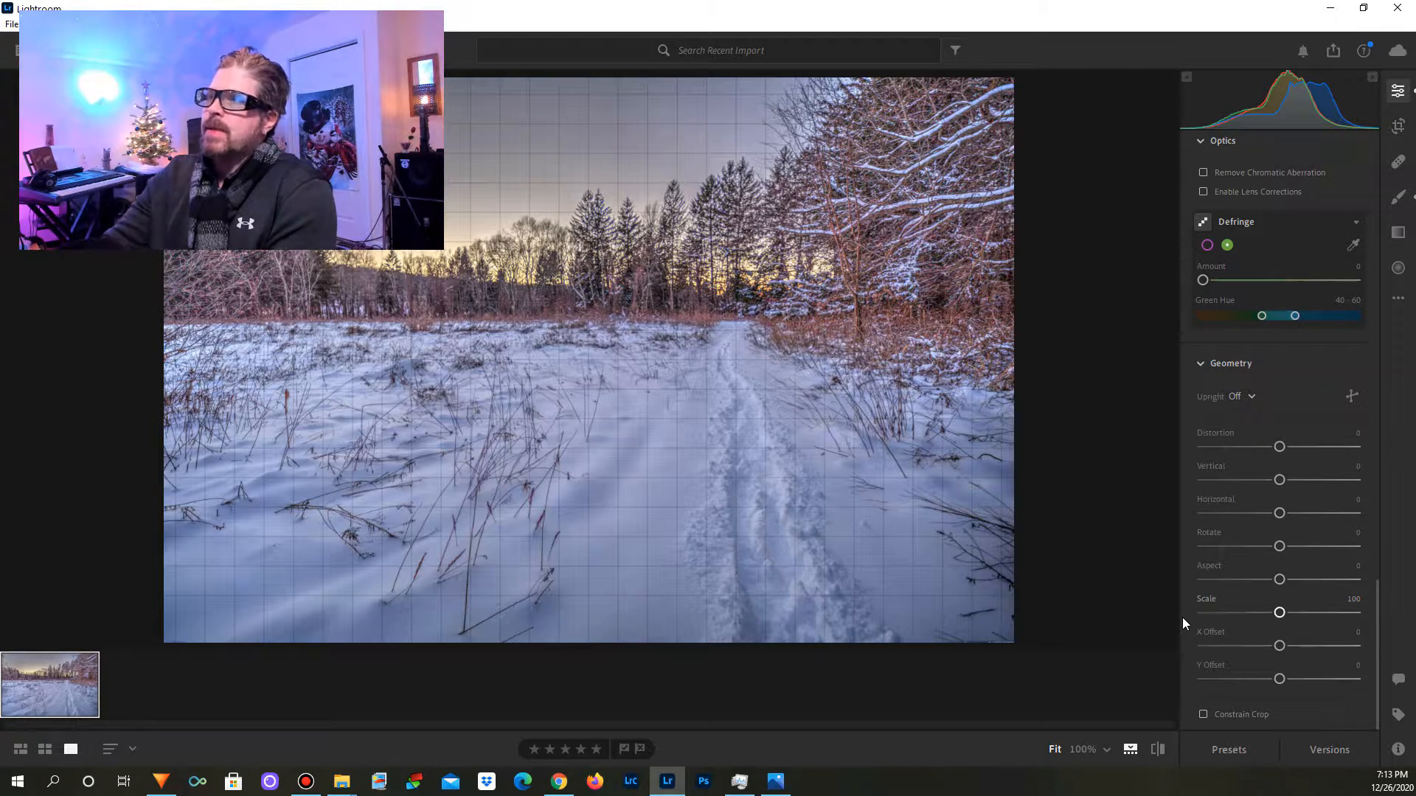
Step: Export the photo to the Desktop as a watermarked JPG with a custom long side of 1920 pixels
{"action": "left_click", "coordinate": [12, 24]}
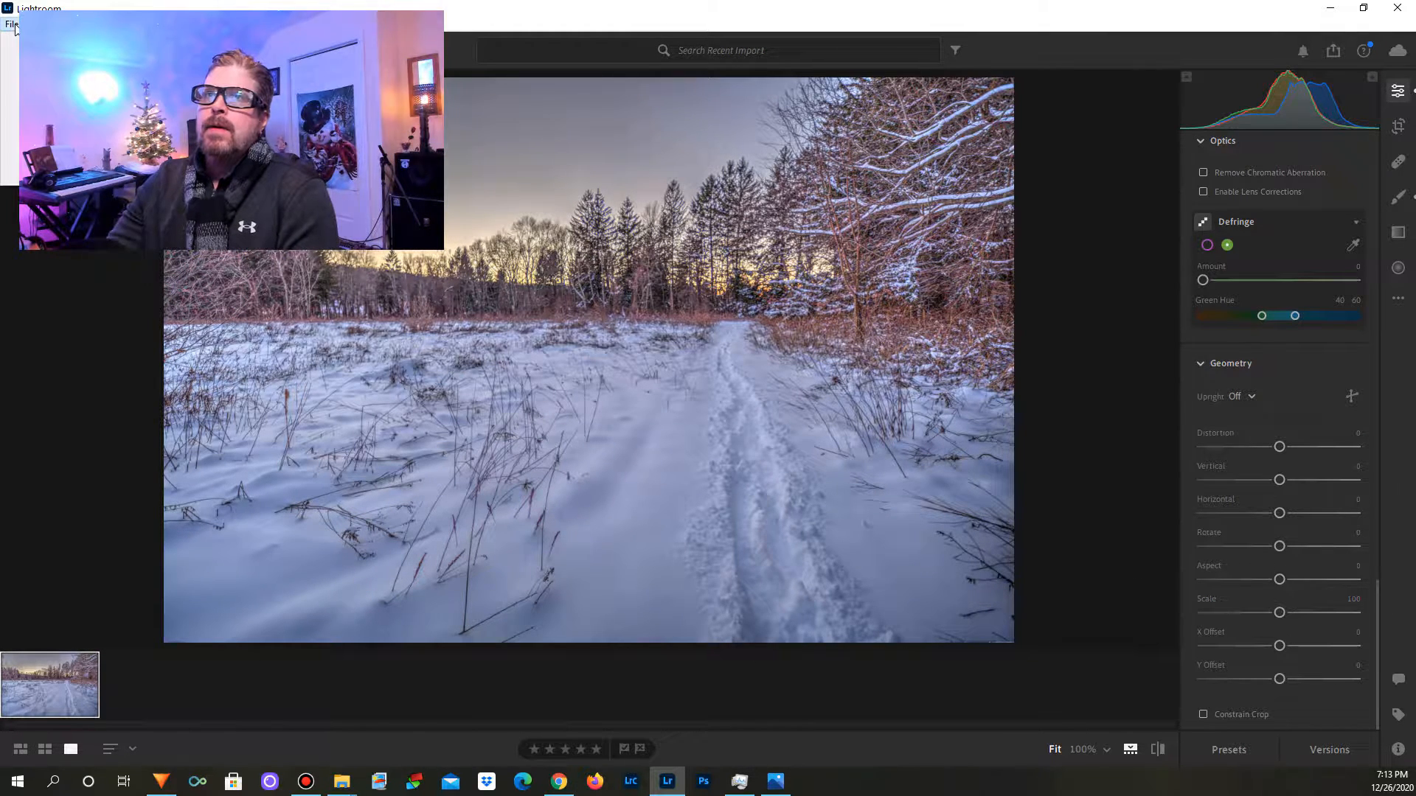
{"action": "left_click", "coordinate": [59, 116]}
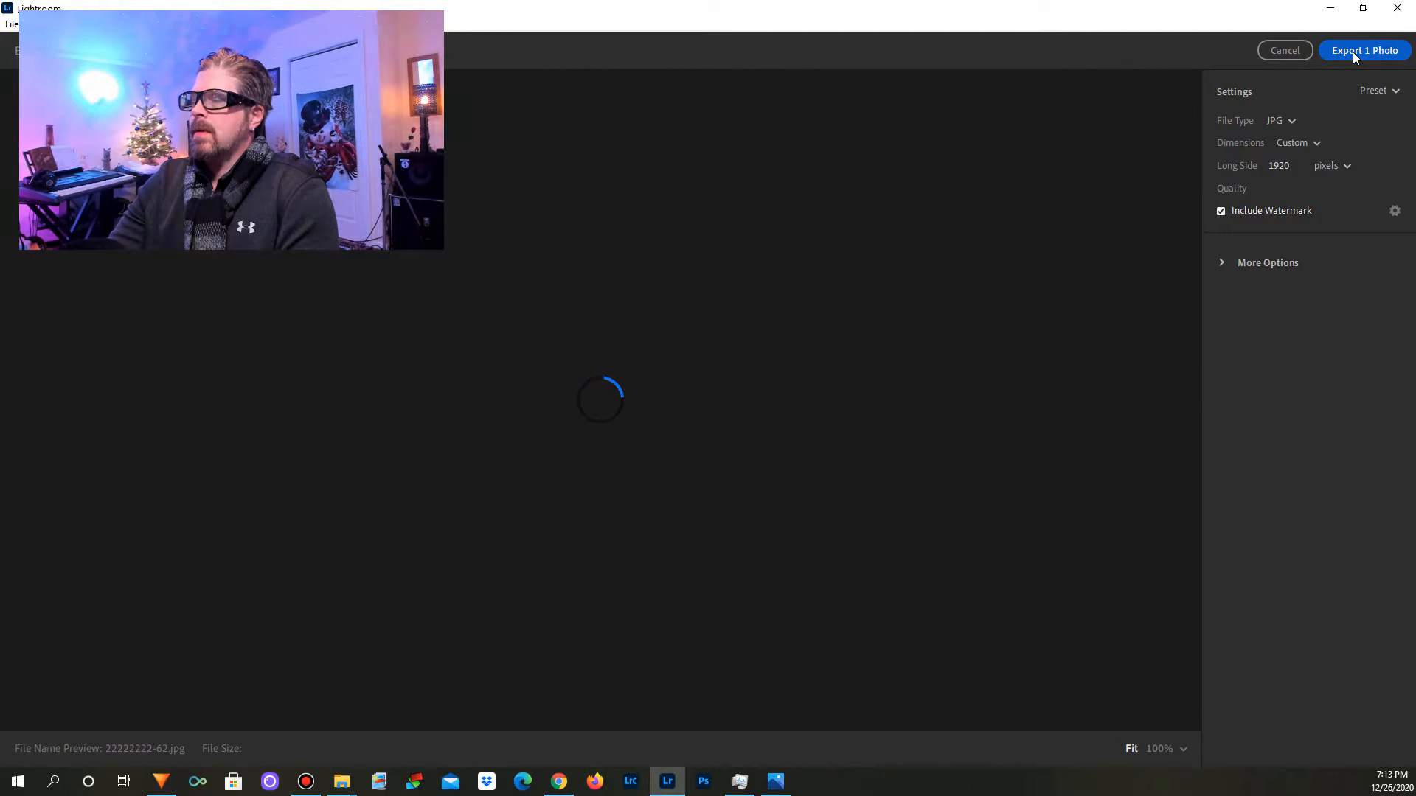
{"action": "left_click", "coordinate": [1353, 51]}
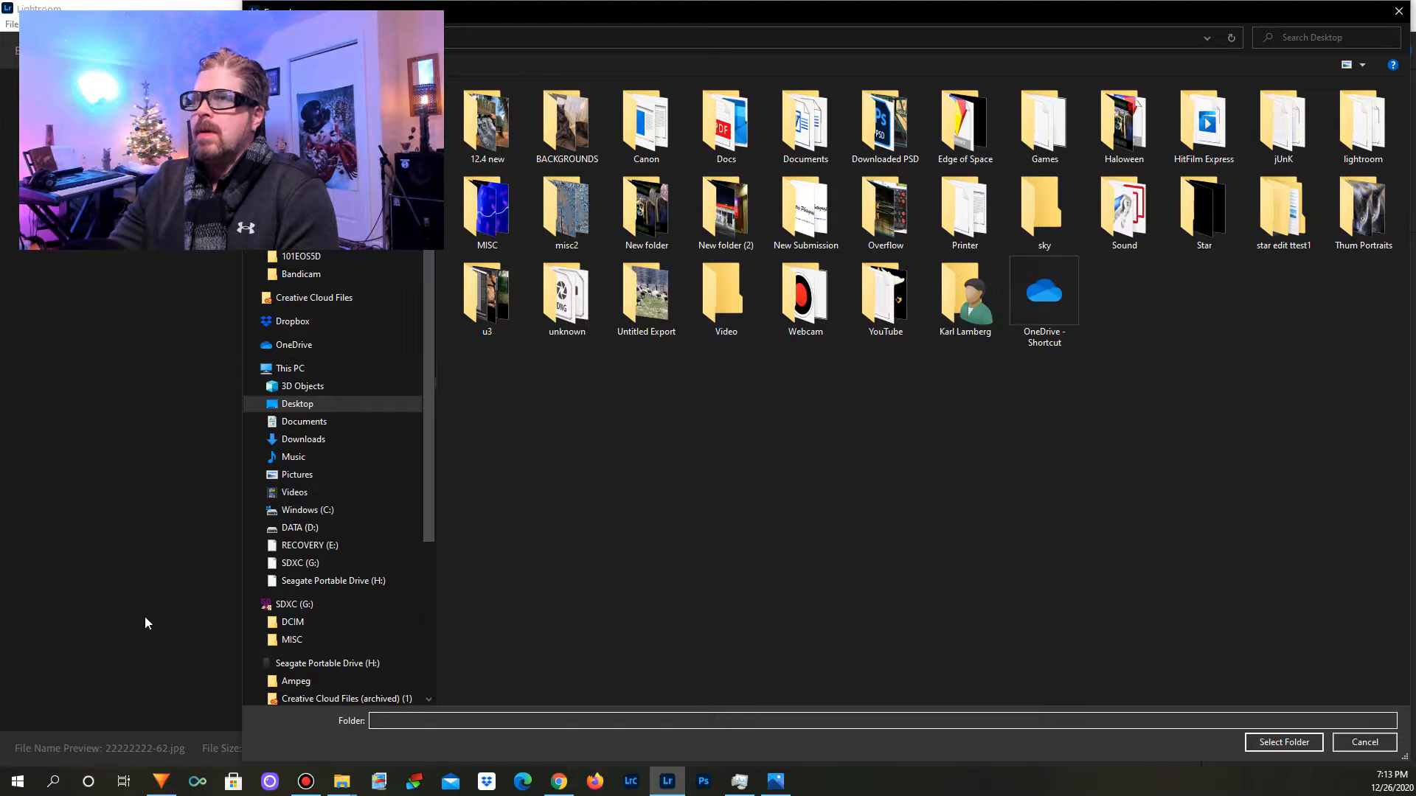
{"action": "left_click", "coordinate": [272, 404]}
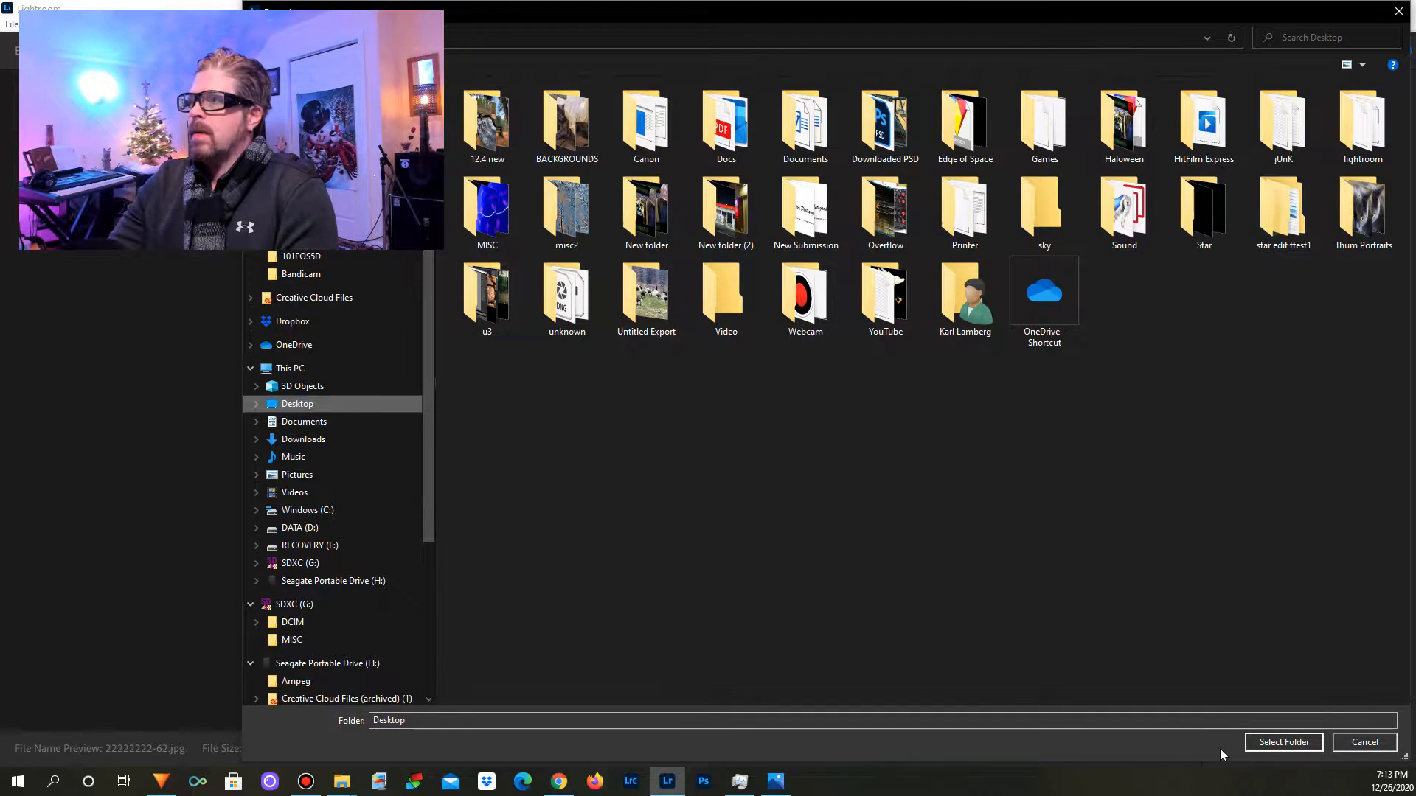
{"action": "left_click", "coordinate": [1283, 743]}
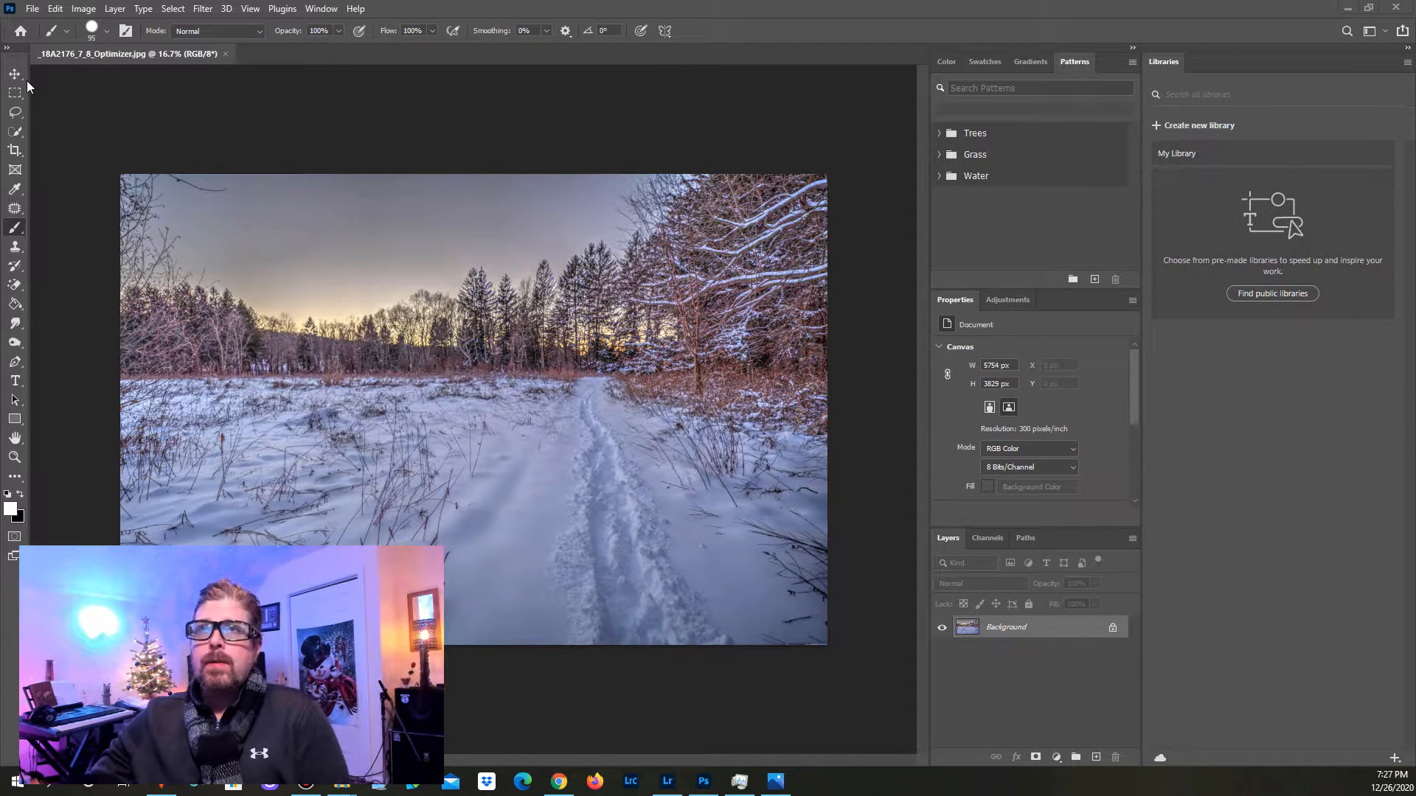
Step: In Photoshop, start Sky Replacement on the snowy field photo and choose the wispy-cloud sky from Blue Skies
{"action": "left_click", "coordinate": [55, 8]}
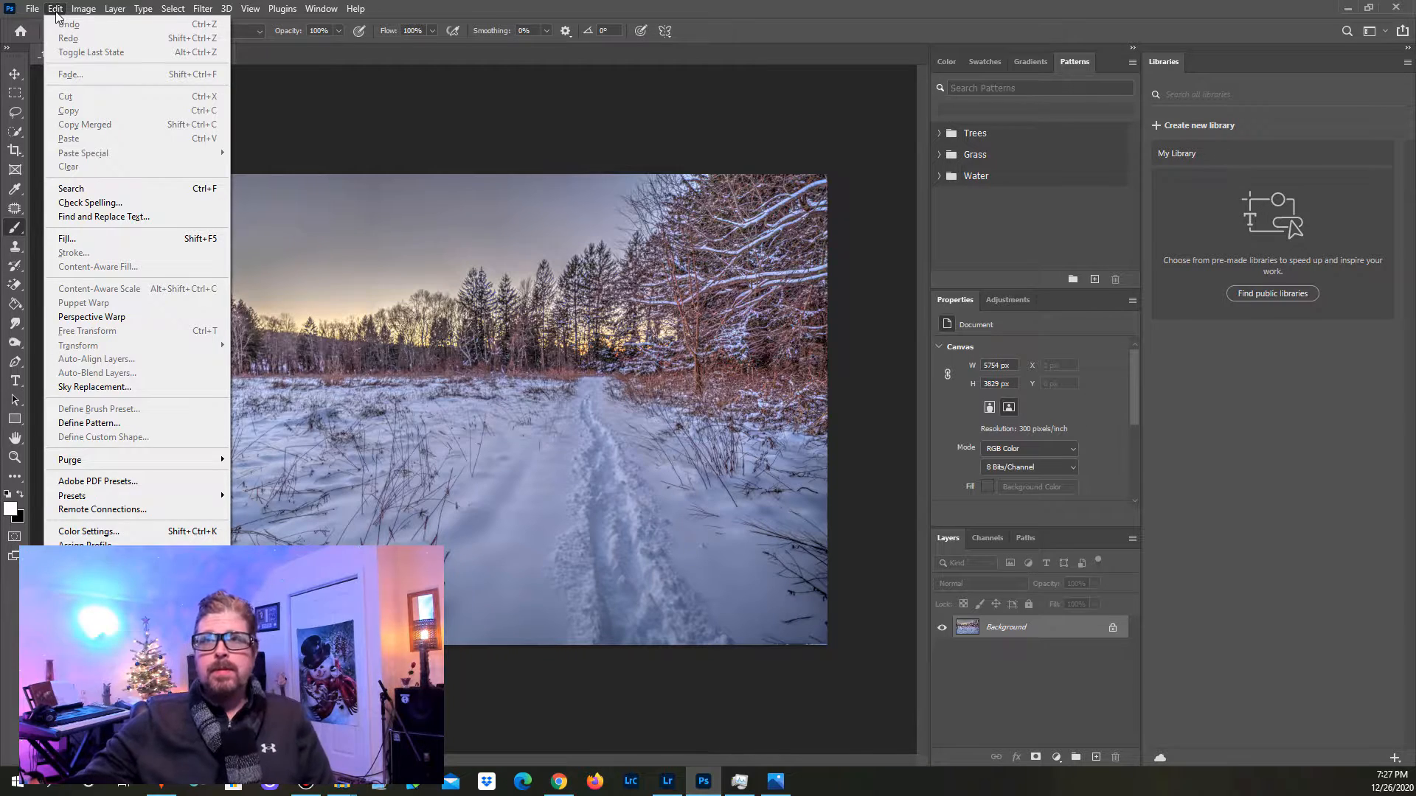
{"action": "left_click", "coordinate": [123, 389]}
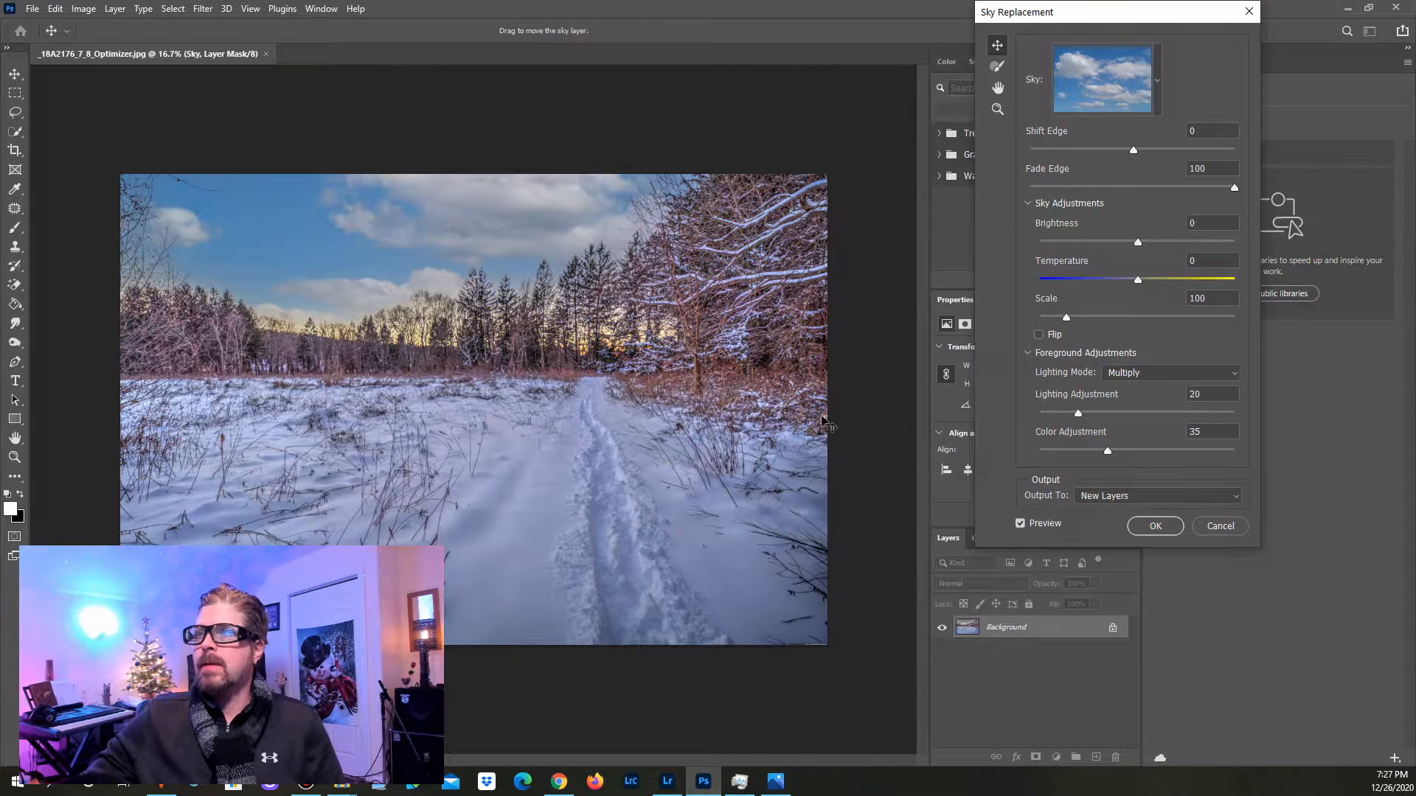
{"action": "left_click", "coordinate": [1154, 95]}
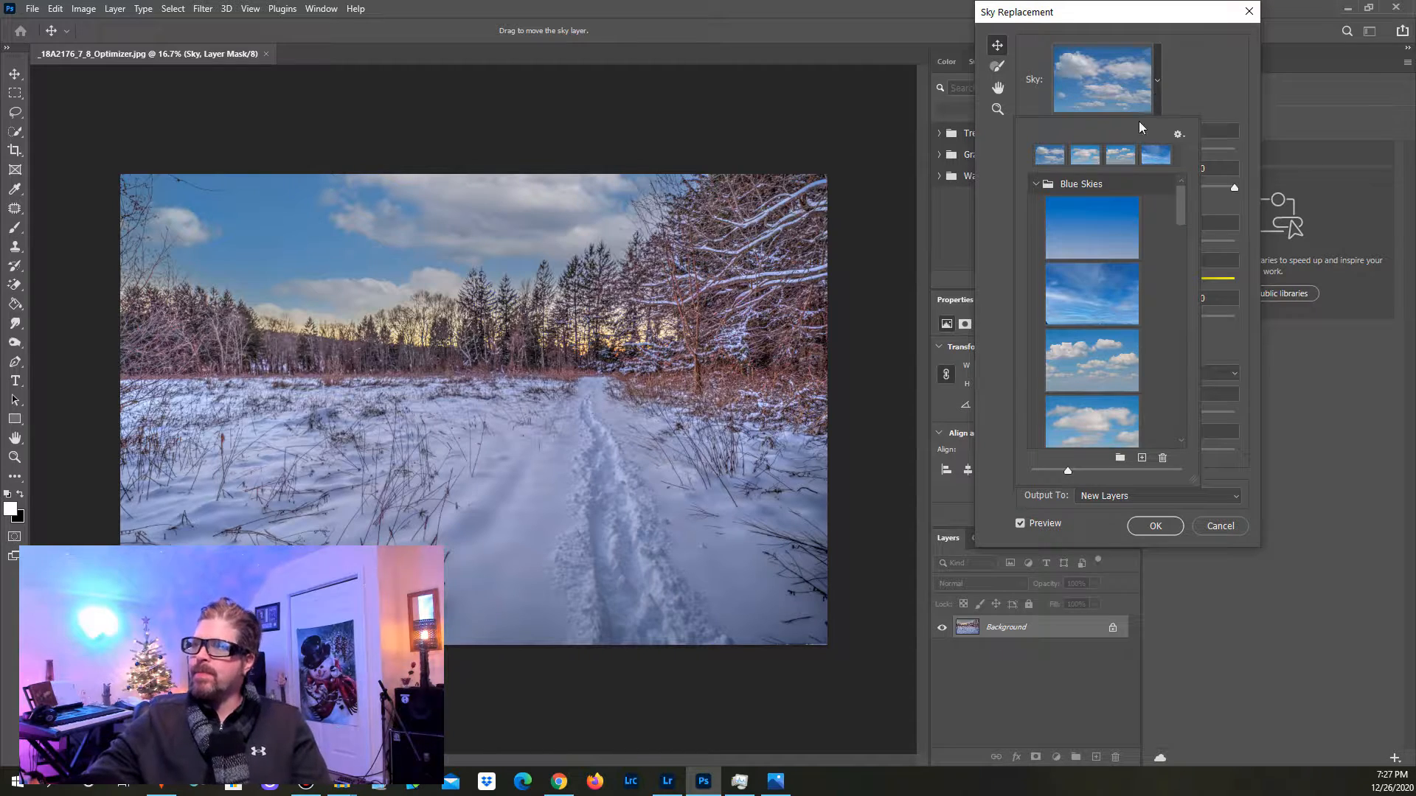
{"action": "scroll", "coordinate": [1091, 258], "scroll_direction": "down", "scroll_amount": 1}
{"action": "left_click", "coordinate": [1091, 252]}
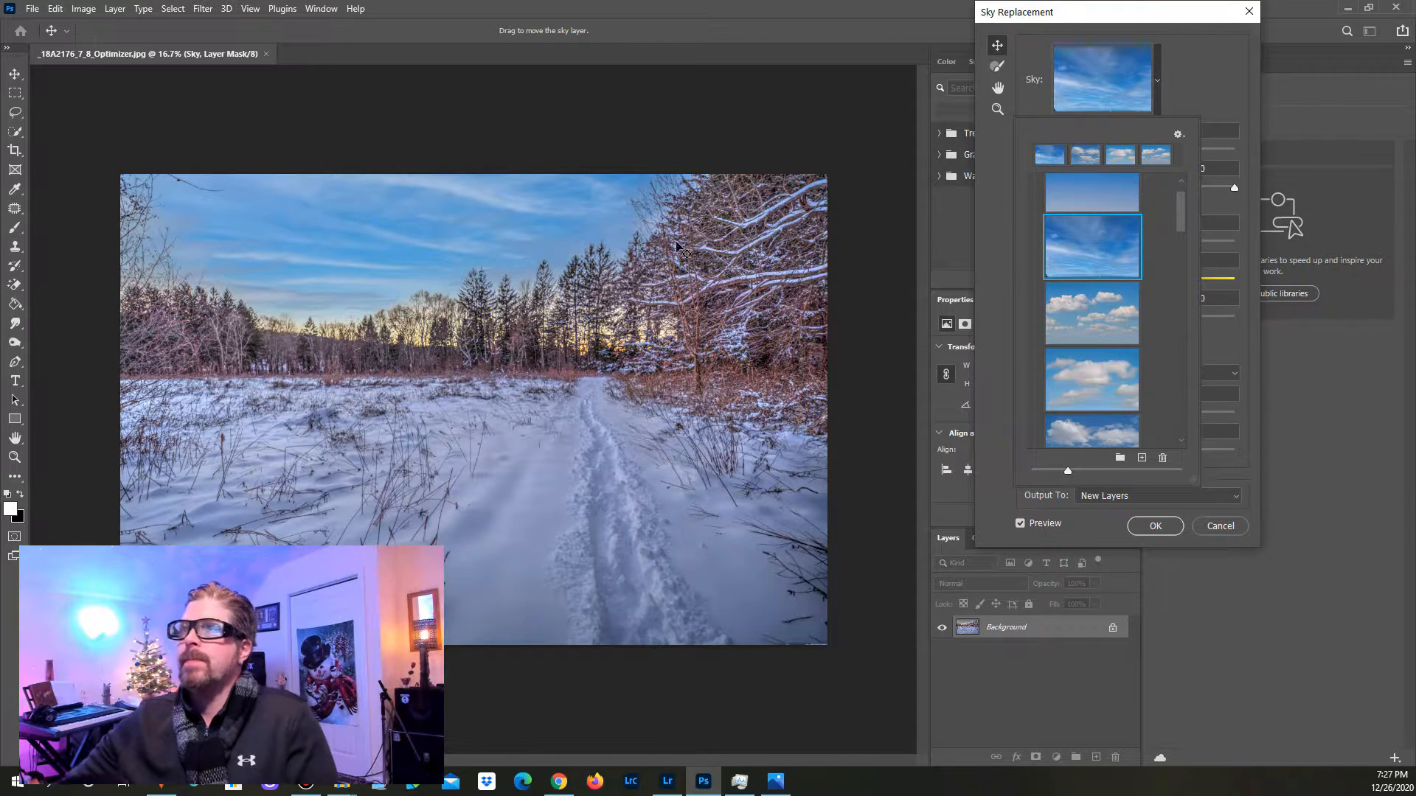
Step: Try other Blue Skies presets on the photo: the deep blue, mottled cloud, small puffy cloud and broad cloud skies
{"action": "scroll", "coordinate": [1157, 354], "scroll_direction": "down", "scroll_amount": 10}
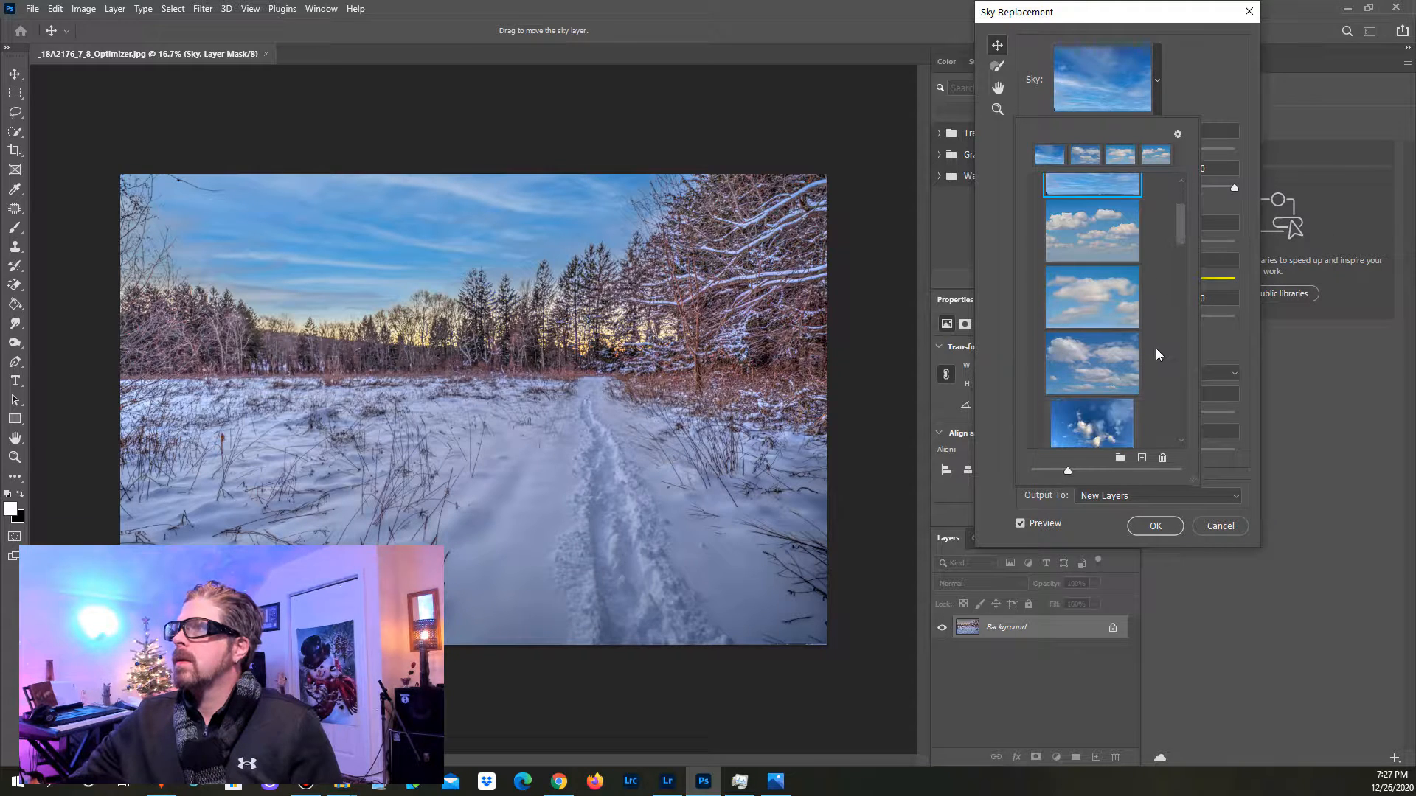
{"action": "scroll", "coordinate": [1155, 365], "scroll_direction": "down", "scroll_amount": 2}
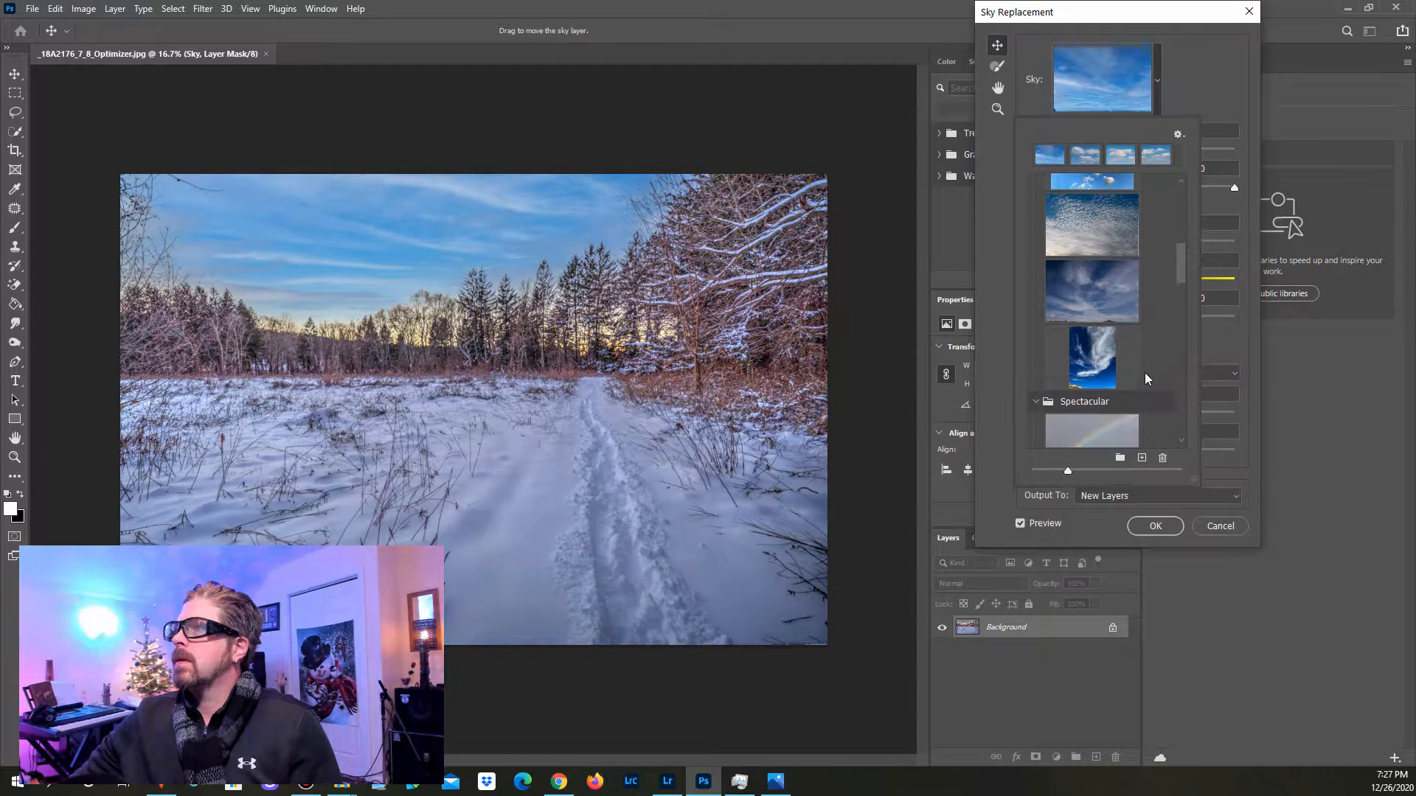
{"action": "left_click", "coordinate": [1083, 369]}
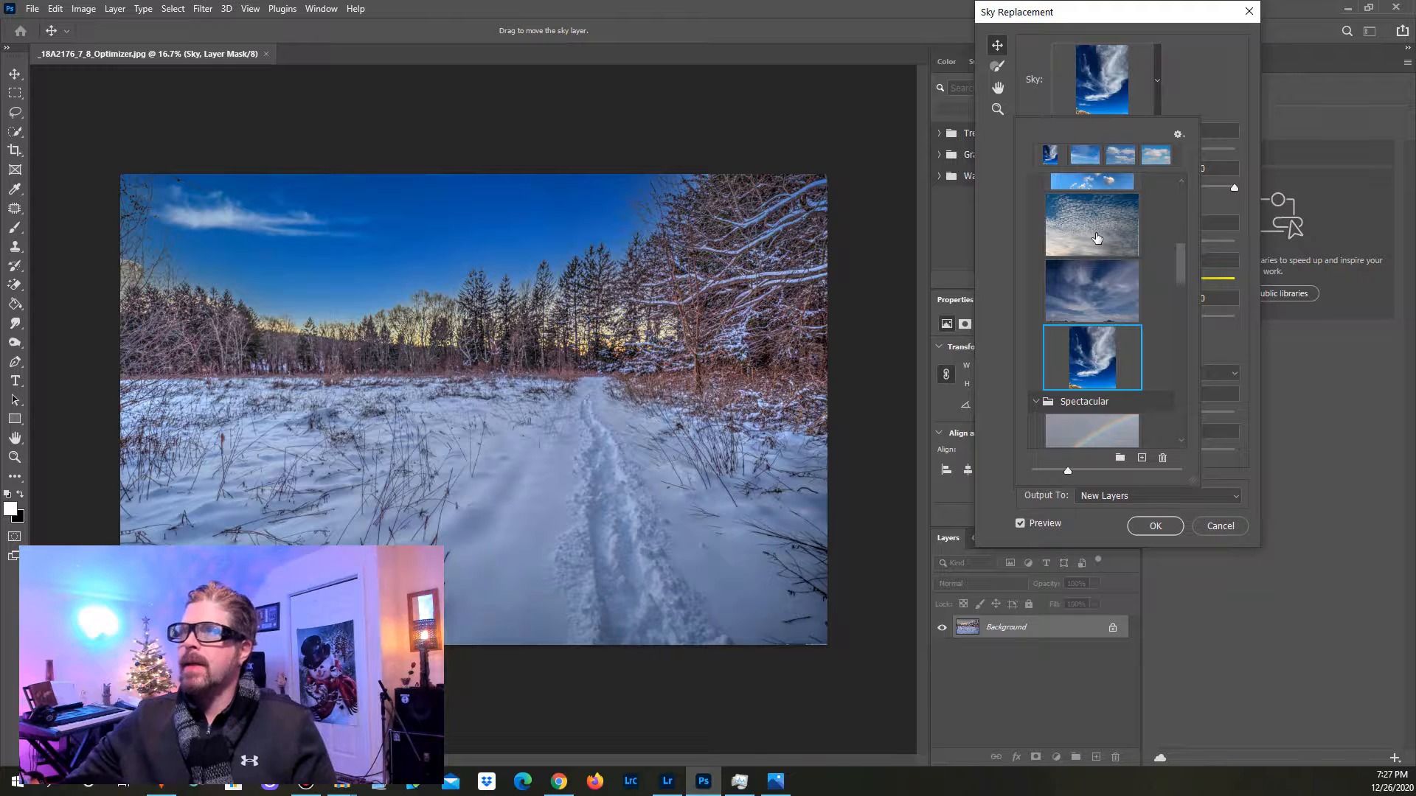
{"action": "left_click", "coordinate": [1076, 248]}
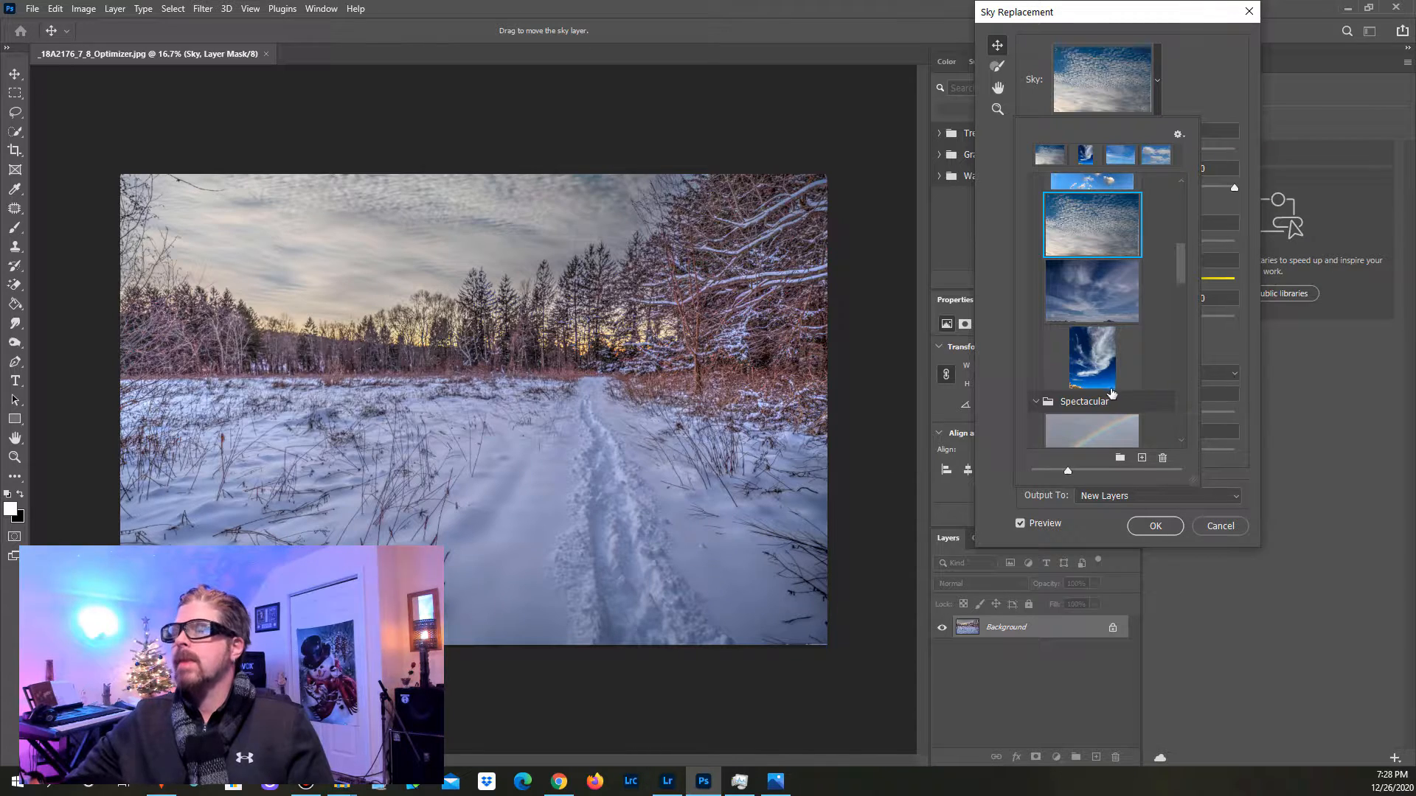
{"action": "scroll", "coordinate": [1102, 408], "scroll_direction": "up", "scroll_amount": 1}
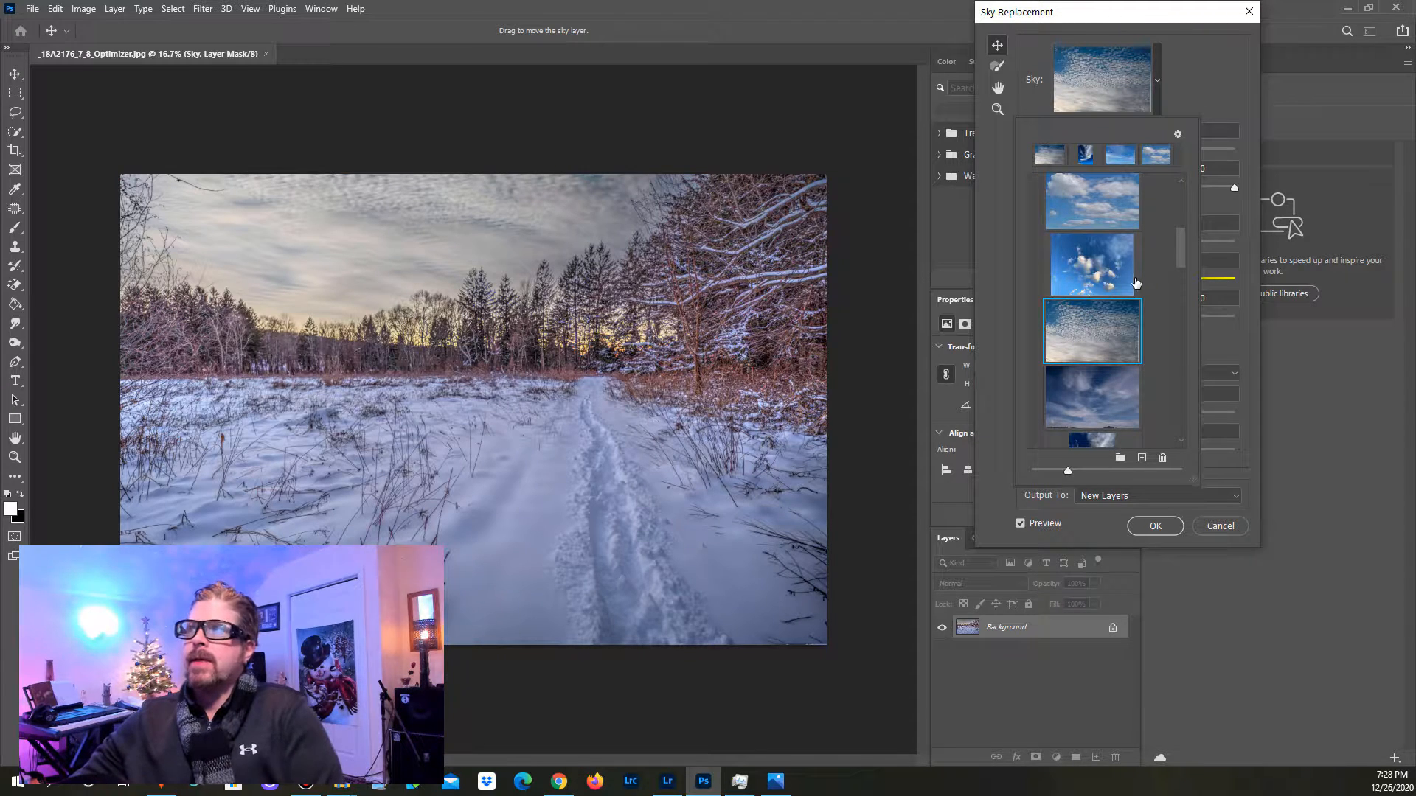
{"action": "left_click", "coordinate": [1079, 273]}
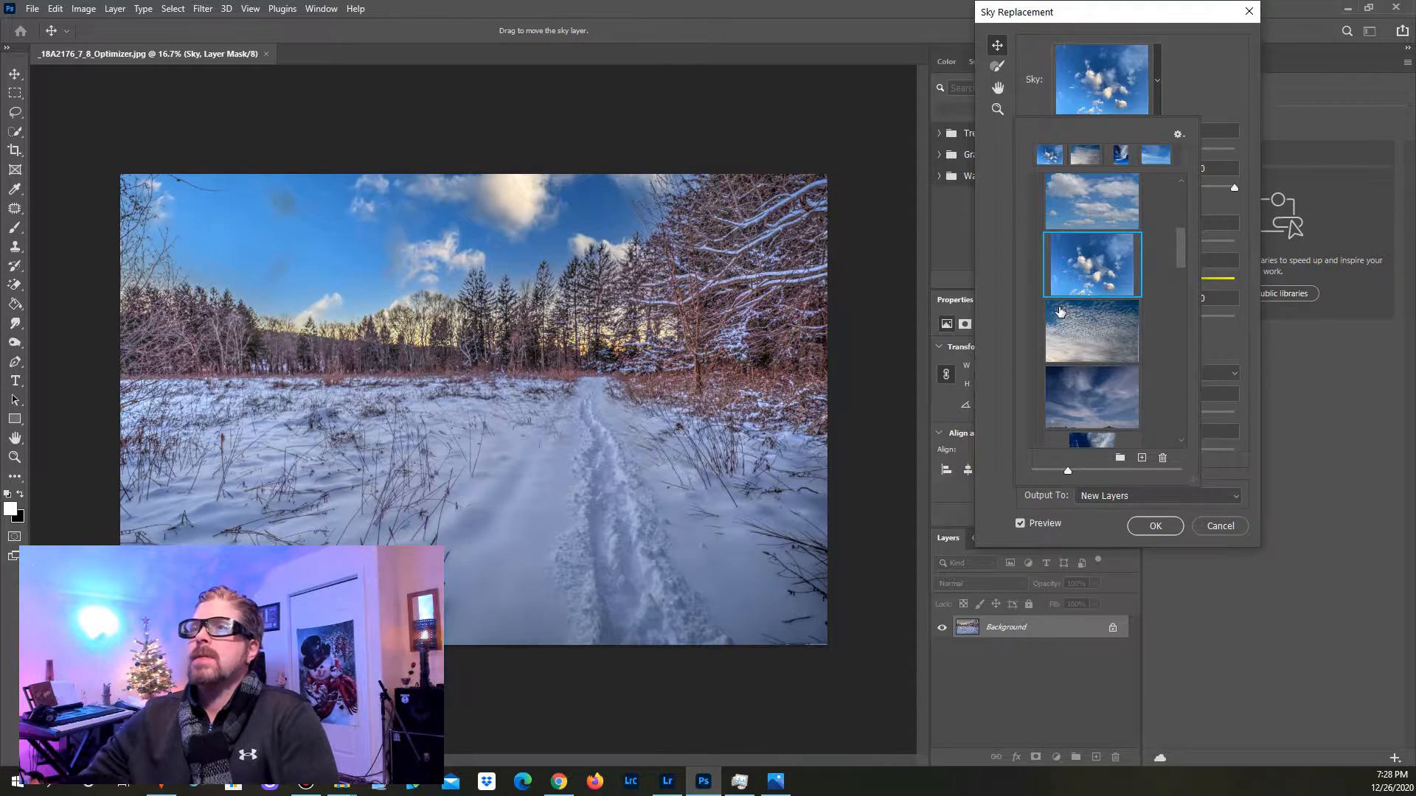
{"action": "left_click", "coordinate": [1073, 193]}
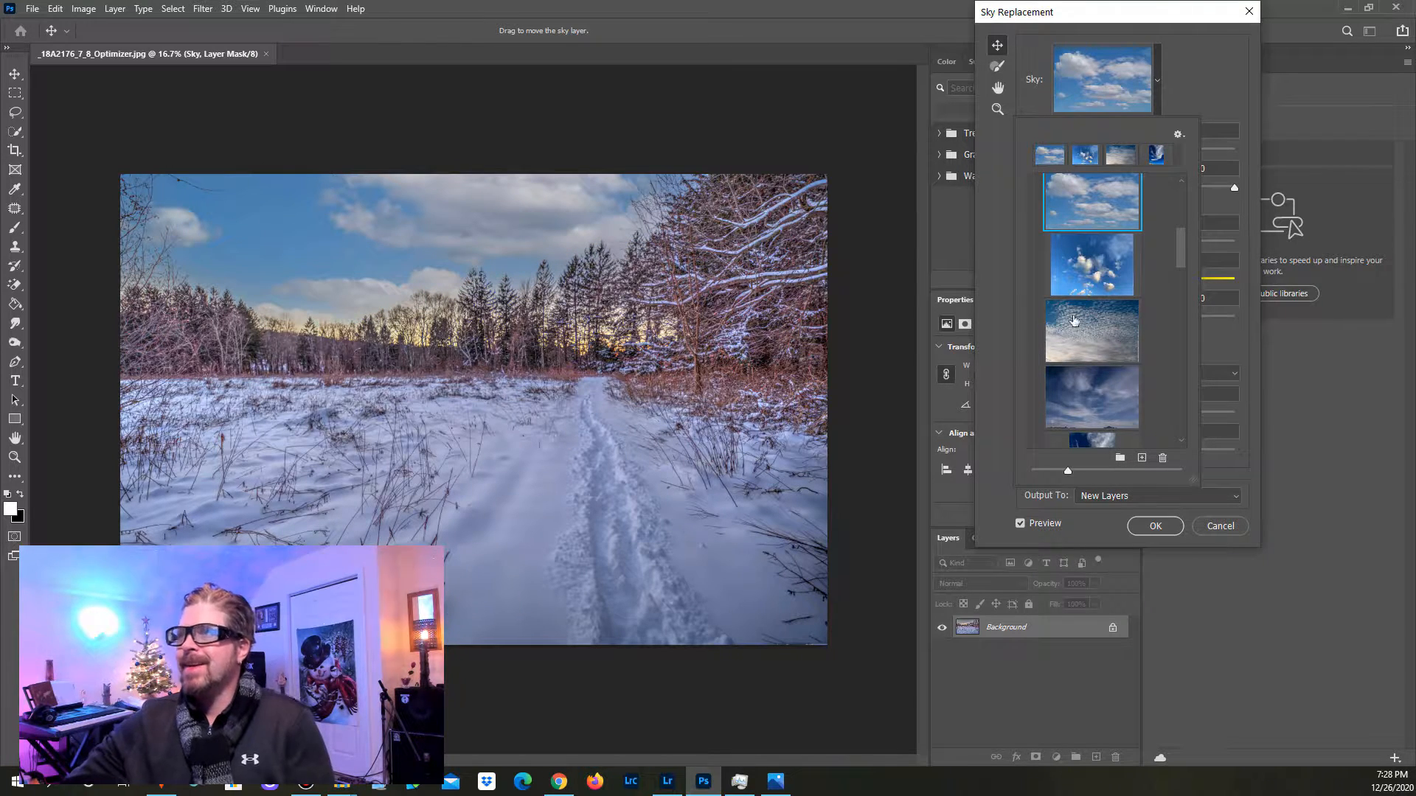
Step: Try the rainbow and two fiery sunset skies from Spectacular, and choose the sunset with blue and pink cloud bands
{"action": "scroll", "coordinate": [1139, 382], "scroll_direction": "down", "scroll_amount": 5}
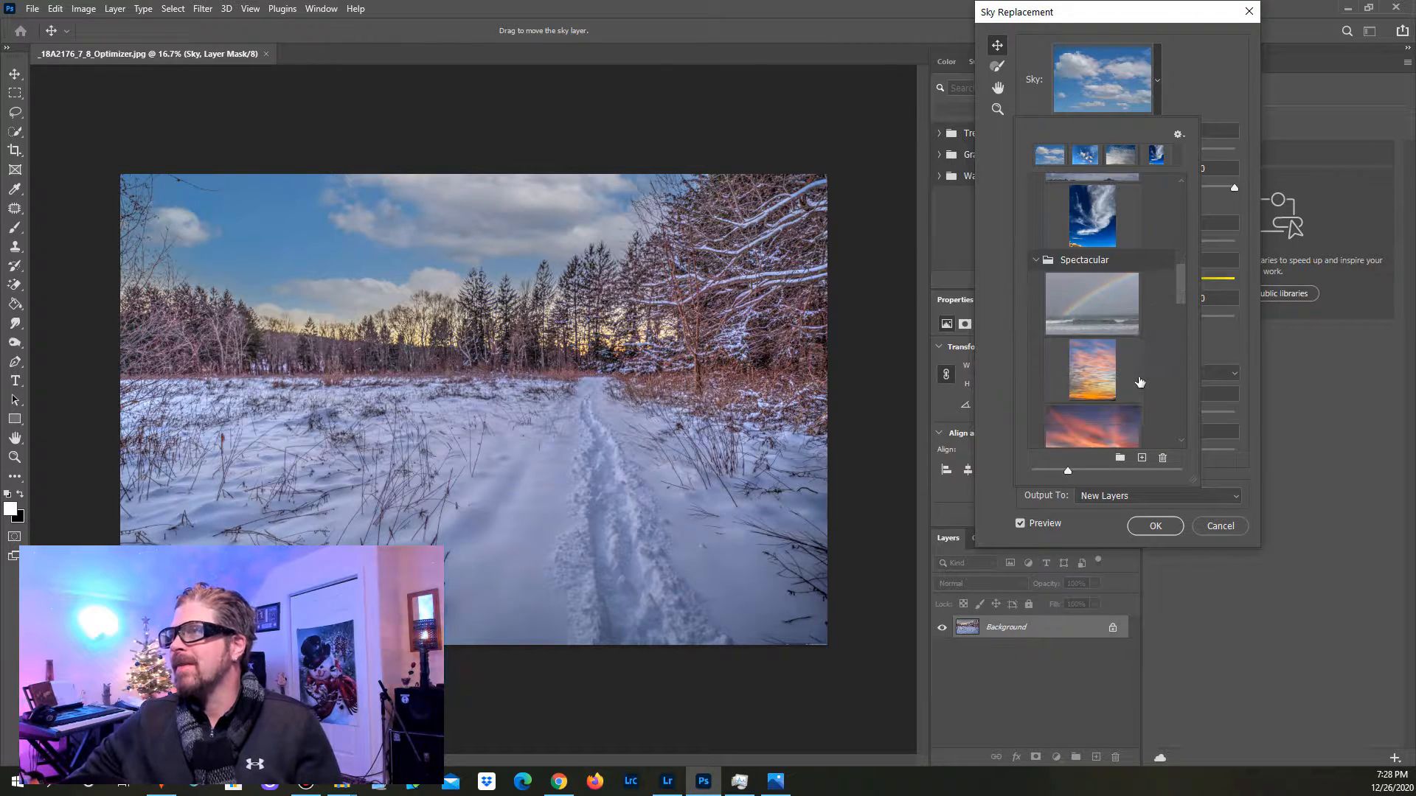
{"action": "left_click", "coordinate": [1072, 291]}
{"action": "scroll", "coordinate": [1084, 387], "scroll_direction": "down", "scroll_amount": 3}
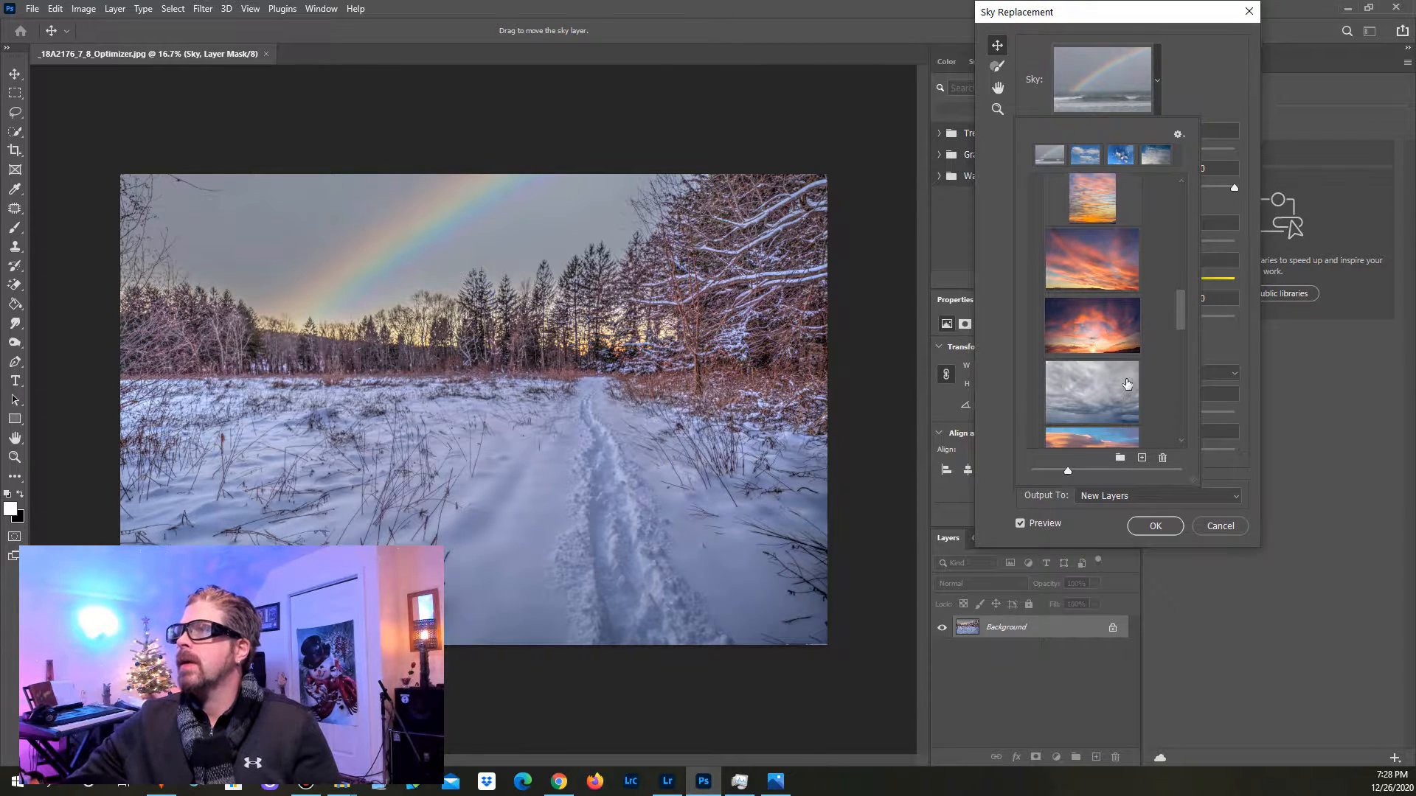
{"action": "left_click", "coordinate": [1109, 344]}
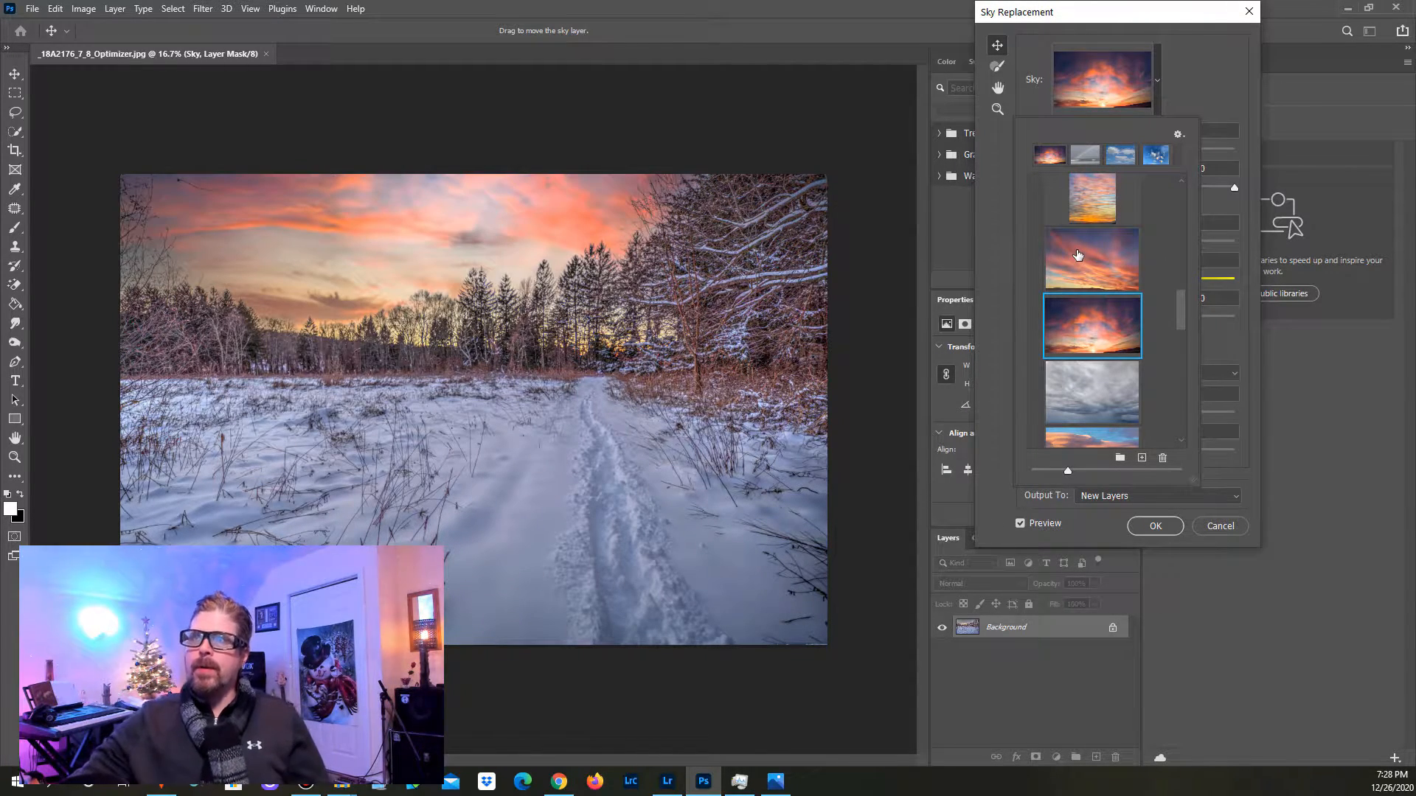
{"action": "left_click", "coordinate": [1077, 255]}
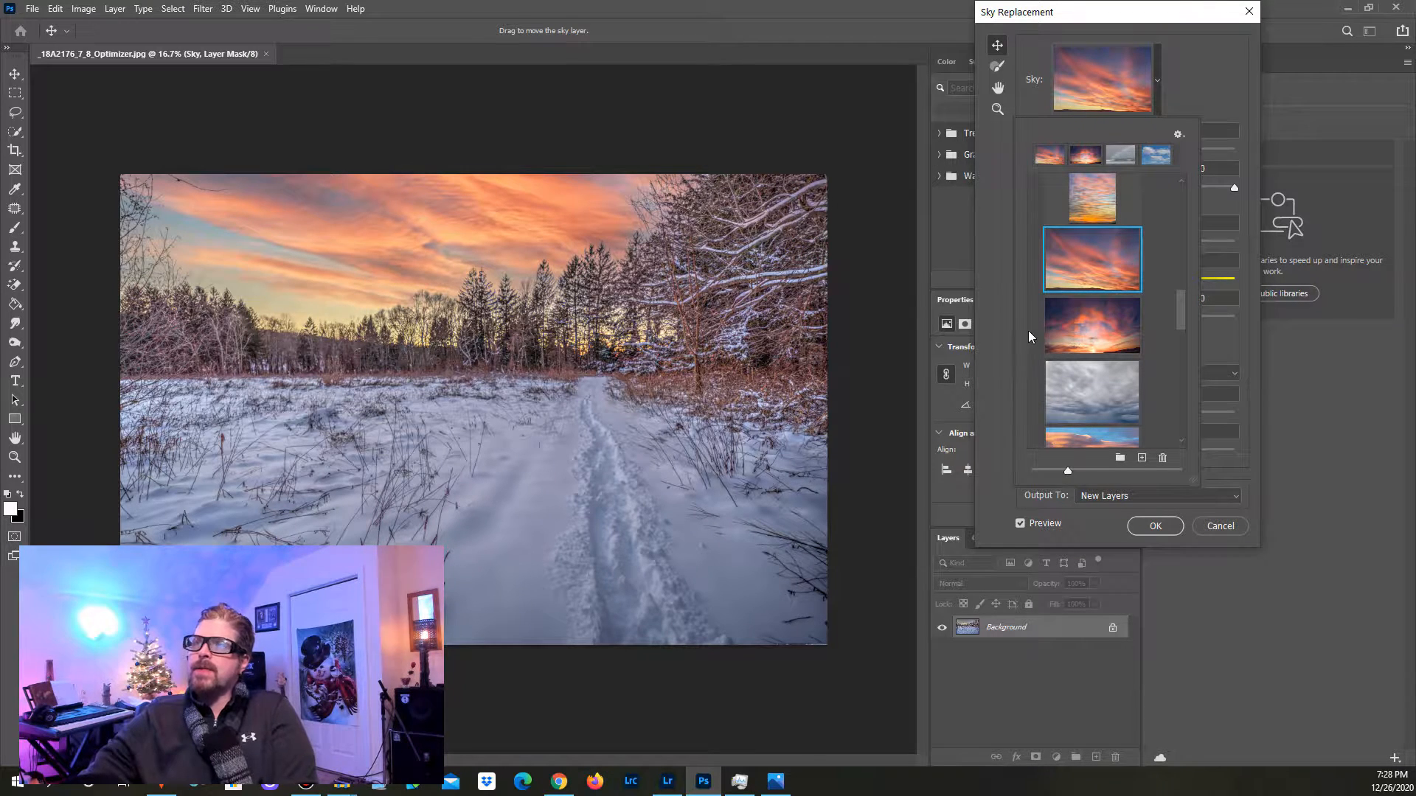
{"action": "scroll", "coordinate": [1173, 327], "scroll_direction": "down", "scroll_amount": 3}
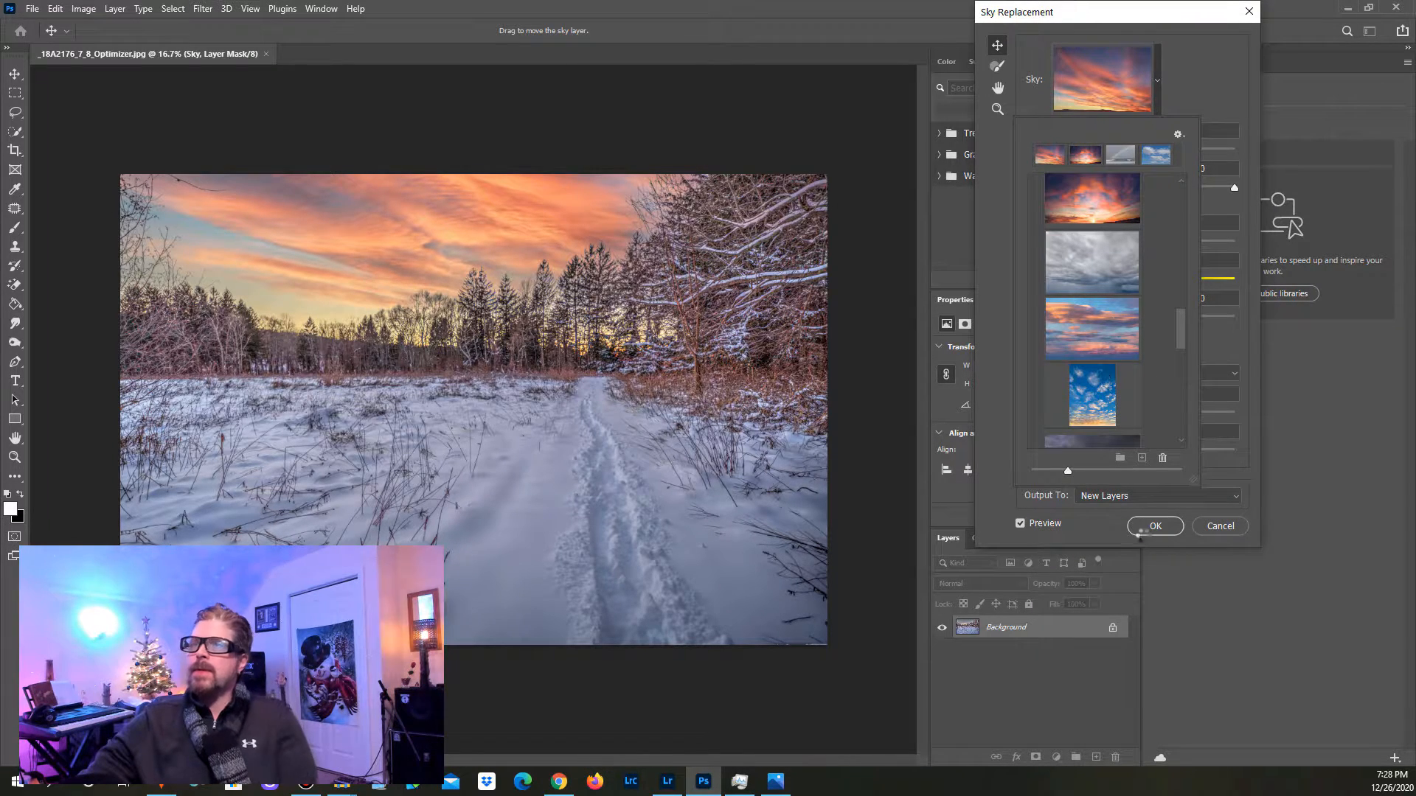
{"action": "left_click", "coordinate": [1091, 328]}
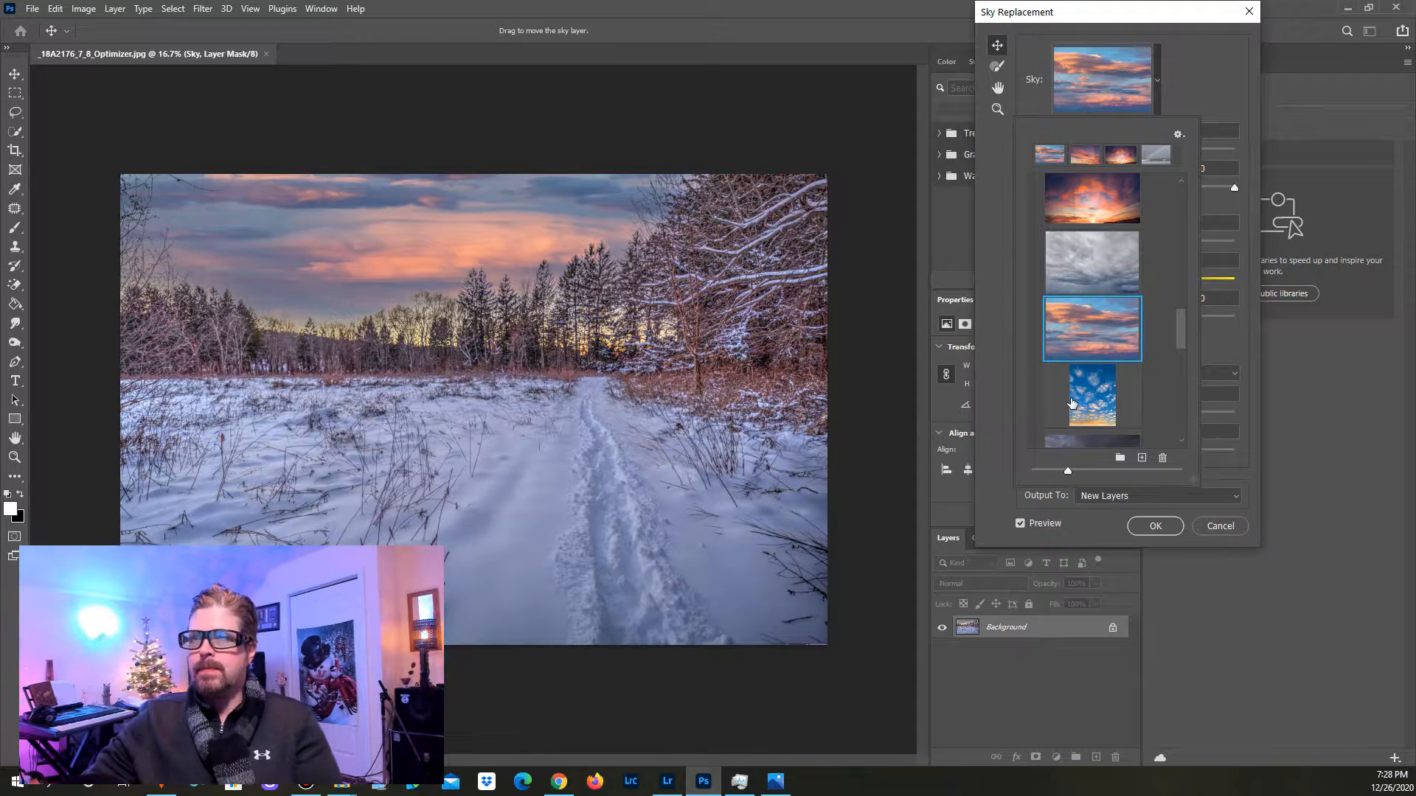
Step: Try the dark storm-cloud sky from Spectacular and the dusky grey-orange cloud sky from Sunsets
{"action": "scroll", "coordinate": [1091, 376], "scroll_direction": "down", "scroll_amount": 2}
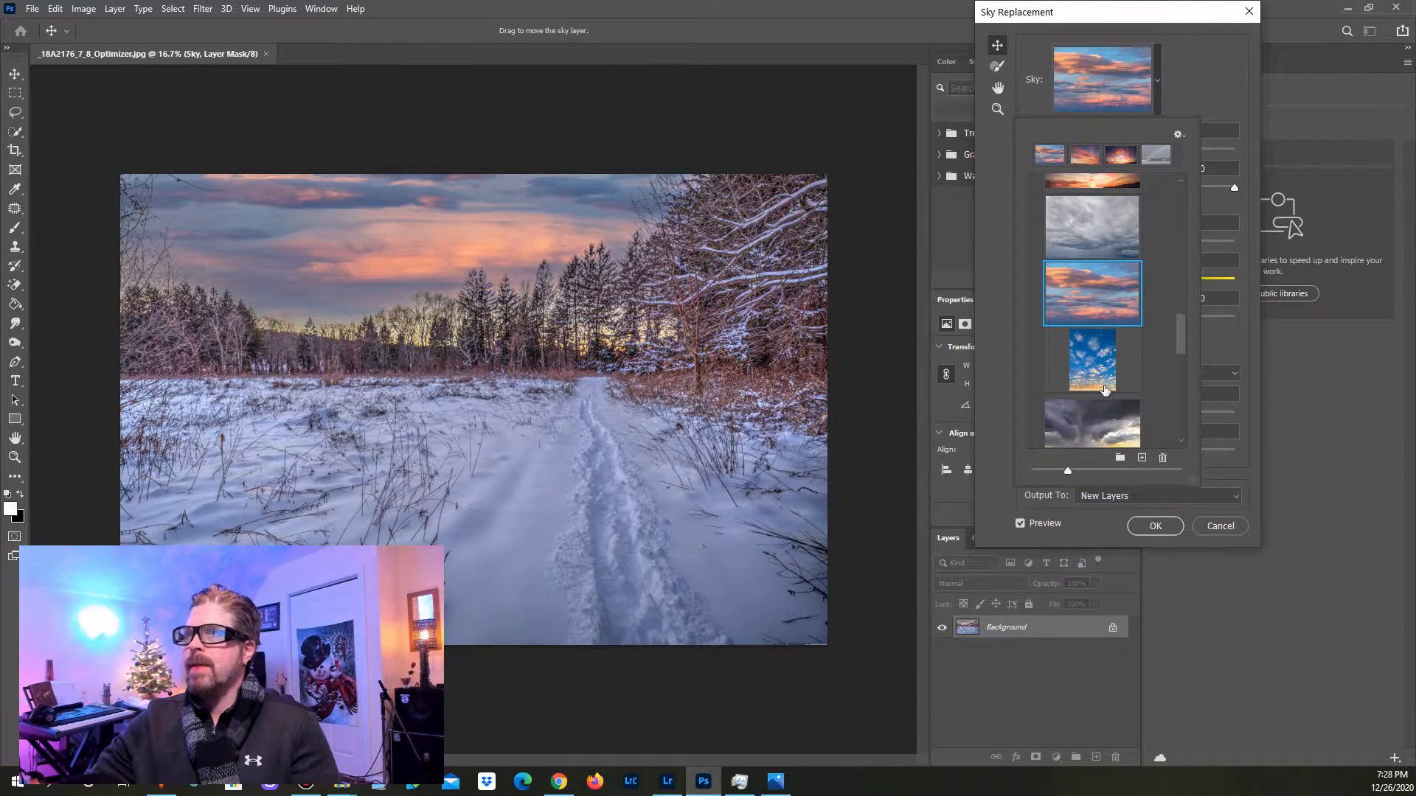
{"action": "left_click", "coordinate": [1116, 383]}
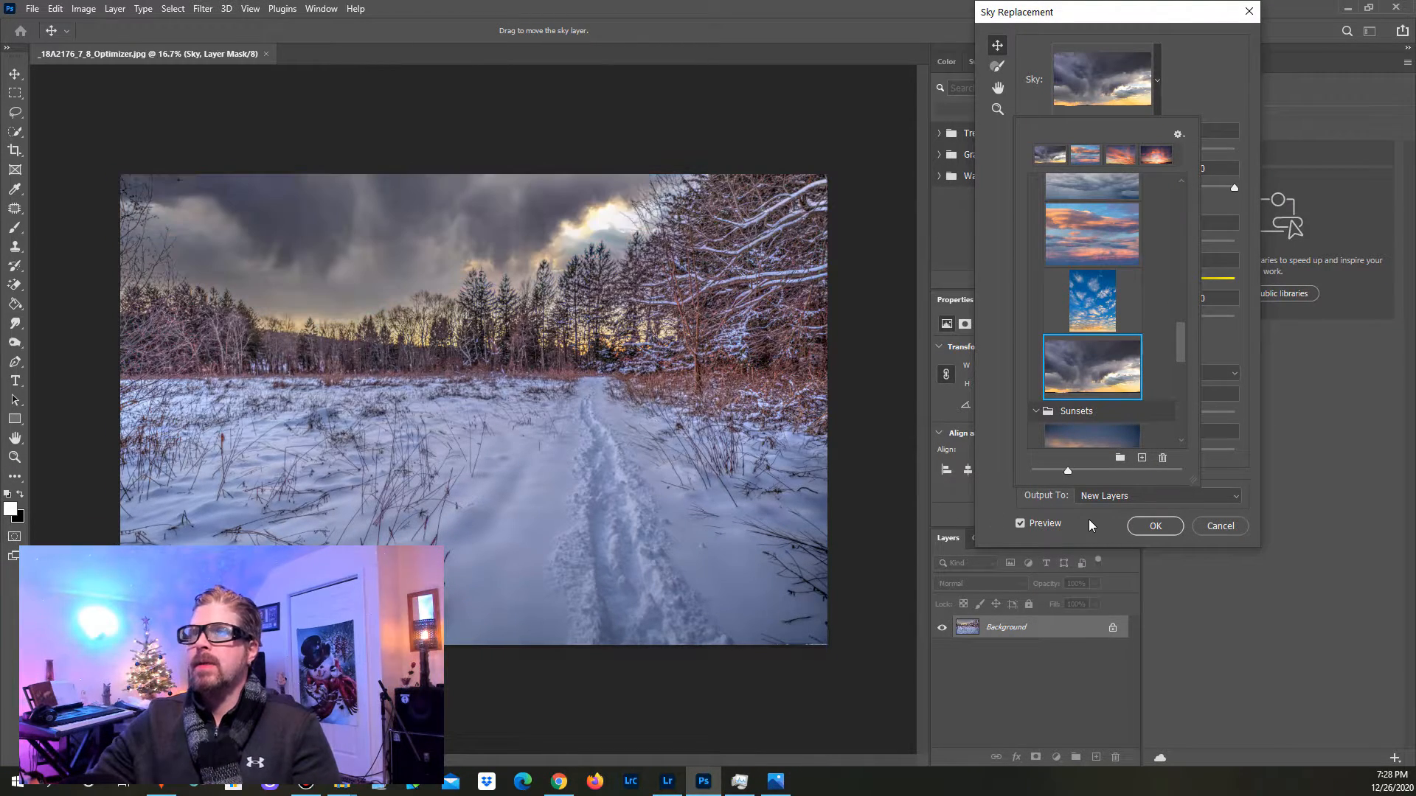
{"action": "scroll", "coordinate": [1099, 402], "scroll_direction": "down", "scroll_amount": 1}
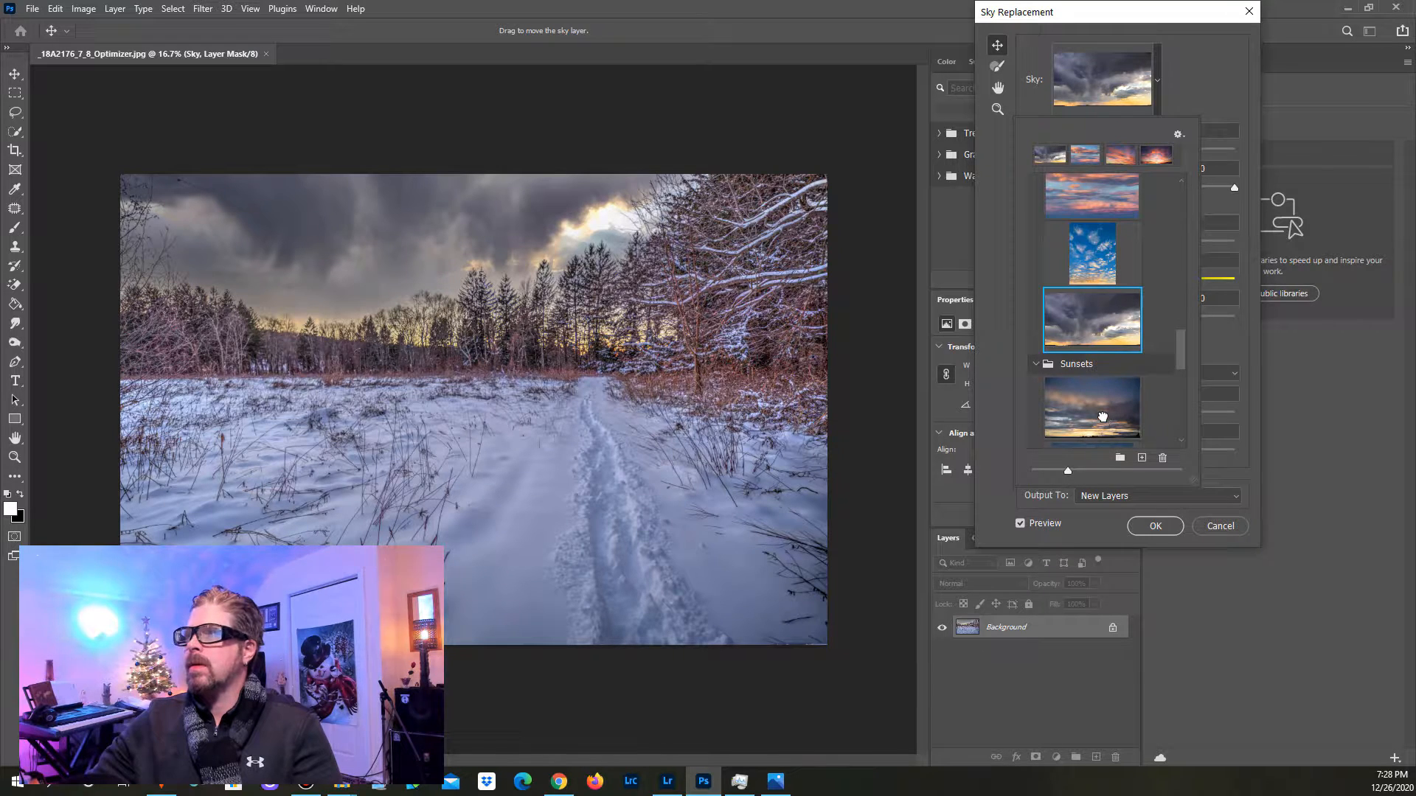
{"action": "left_click", "coordinate": [1104, 428]}
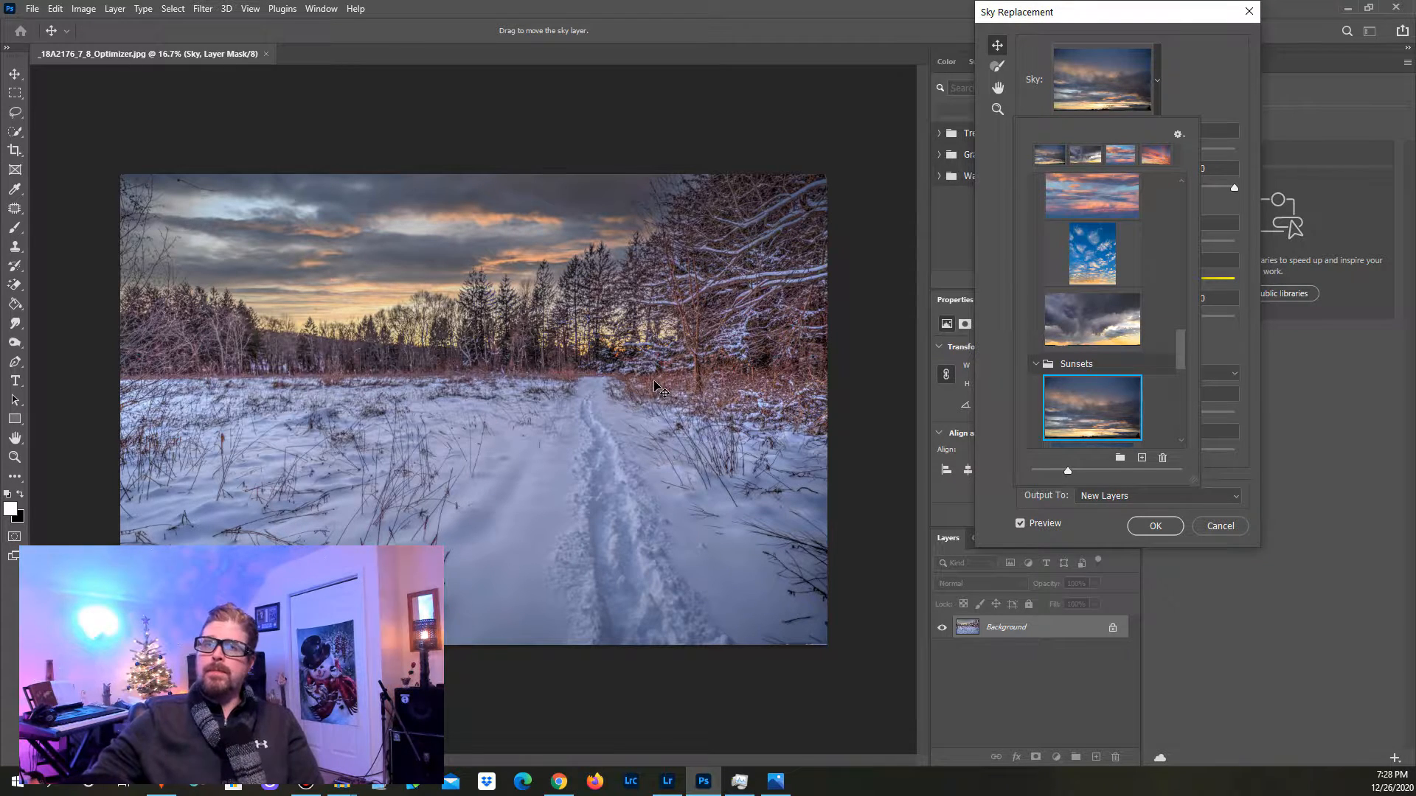
Step: Try more Sunsets skies: the golden orange clouds, pale blue sky and small orange clouds, ending on the dusky grey-orange one
{"action": "scroll", "coordinate": [1090, 383], "scroll_direction": "down", "scroll_amount": 5}
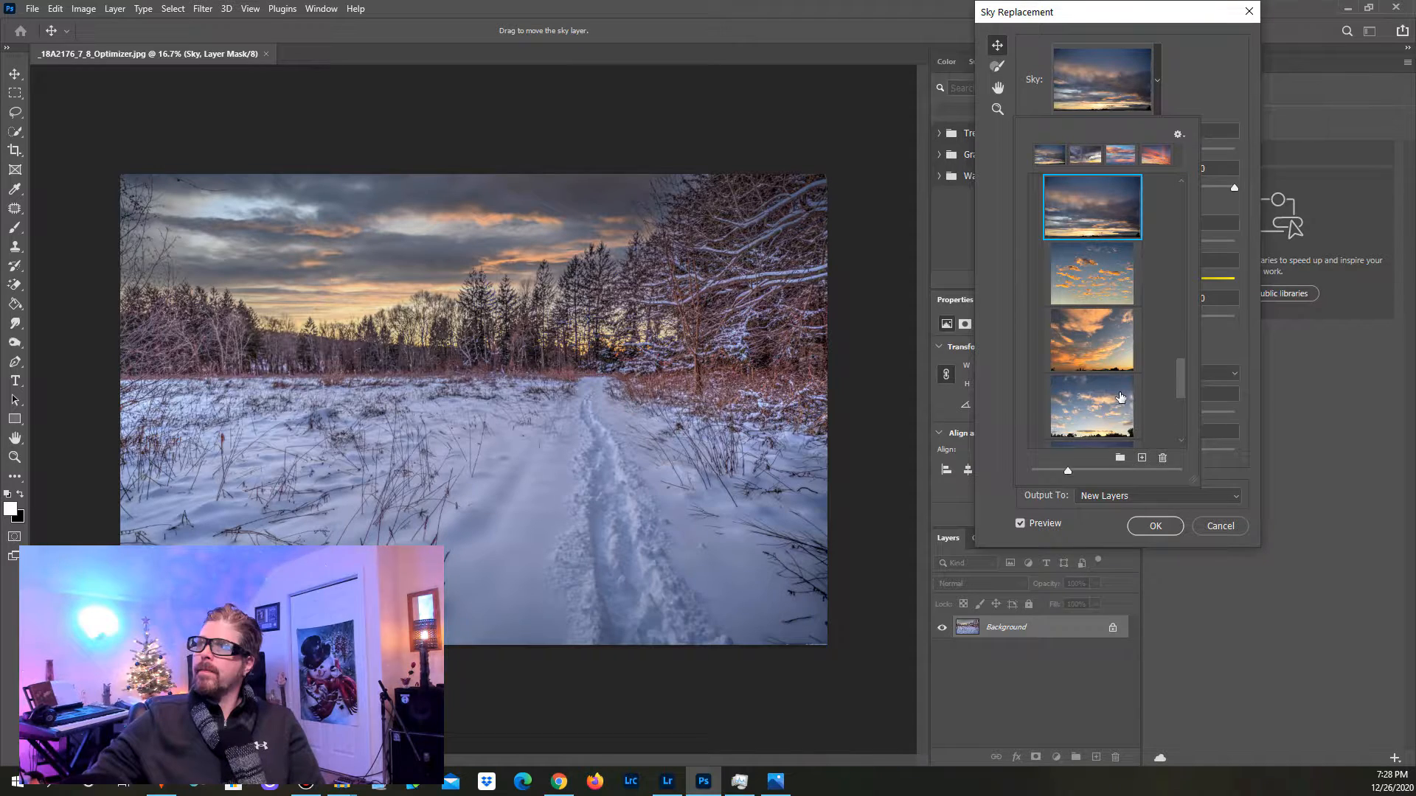
{"action": "left_click", "coordinate": [1088, 349]}
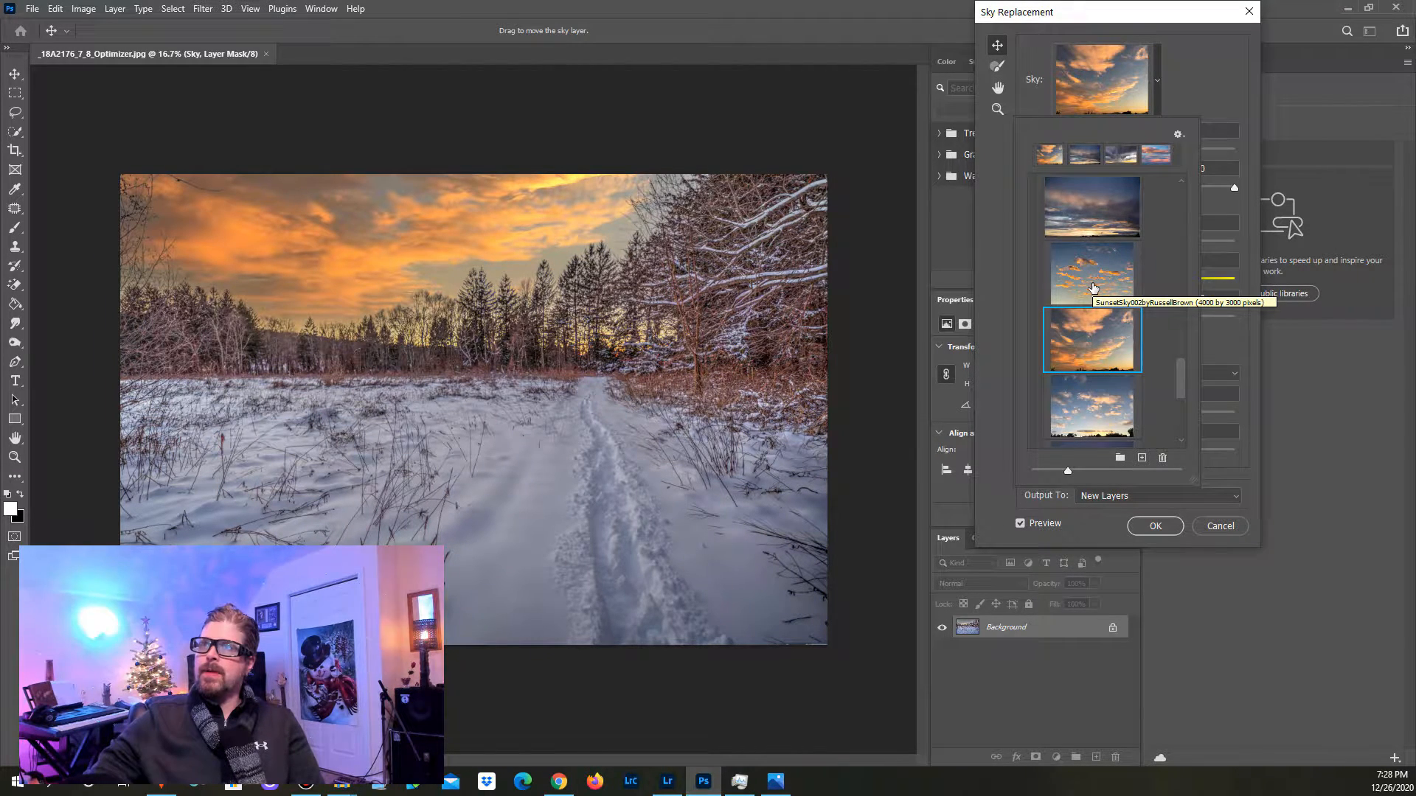
{"action": "left_click", "coordinate": [1067, 417]}
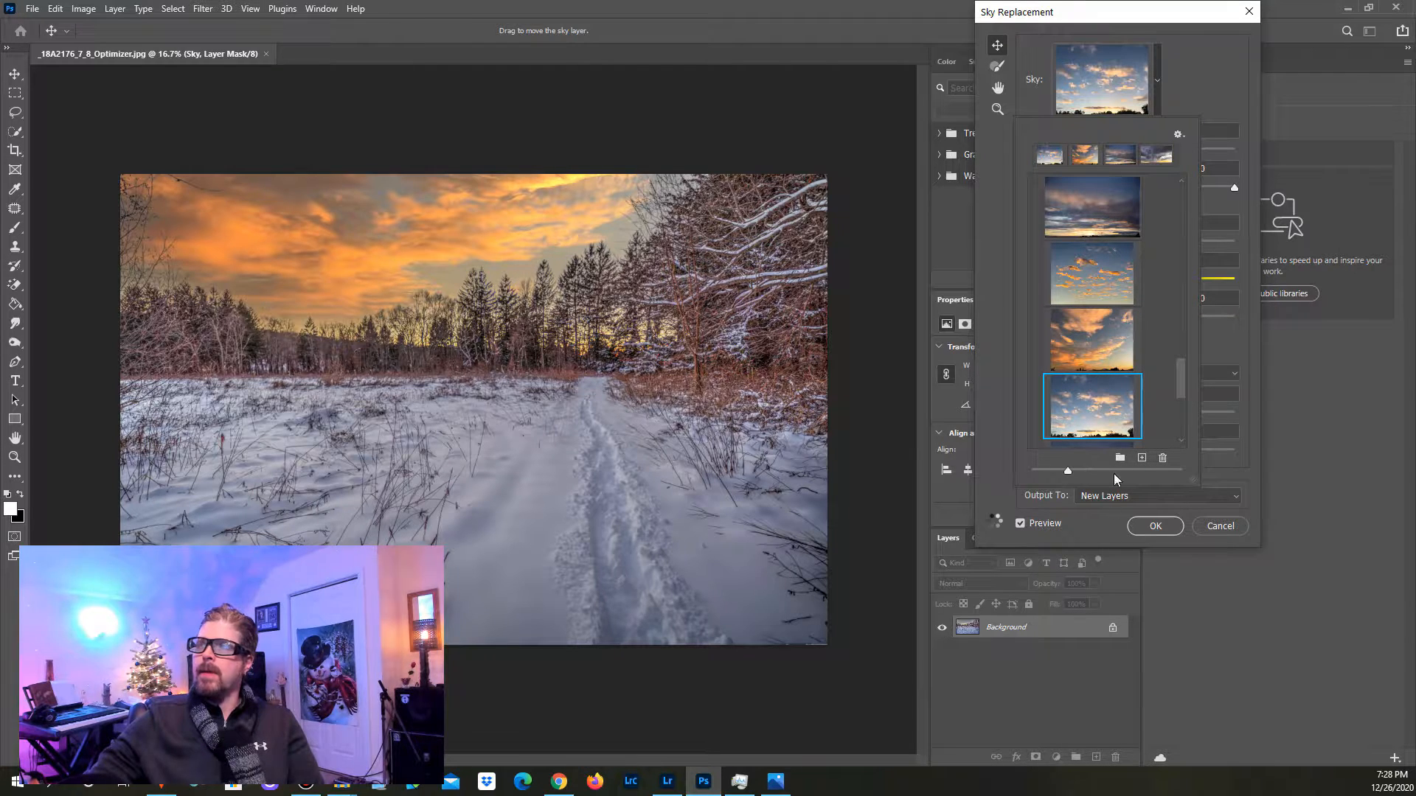
{"action": "left_click", "coordinate": [1105, 369]}
{"action": "left_click", "coordinate": [1081, 283]}
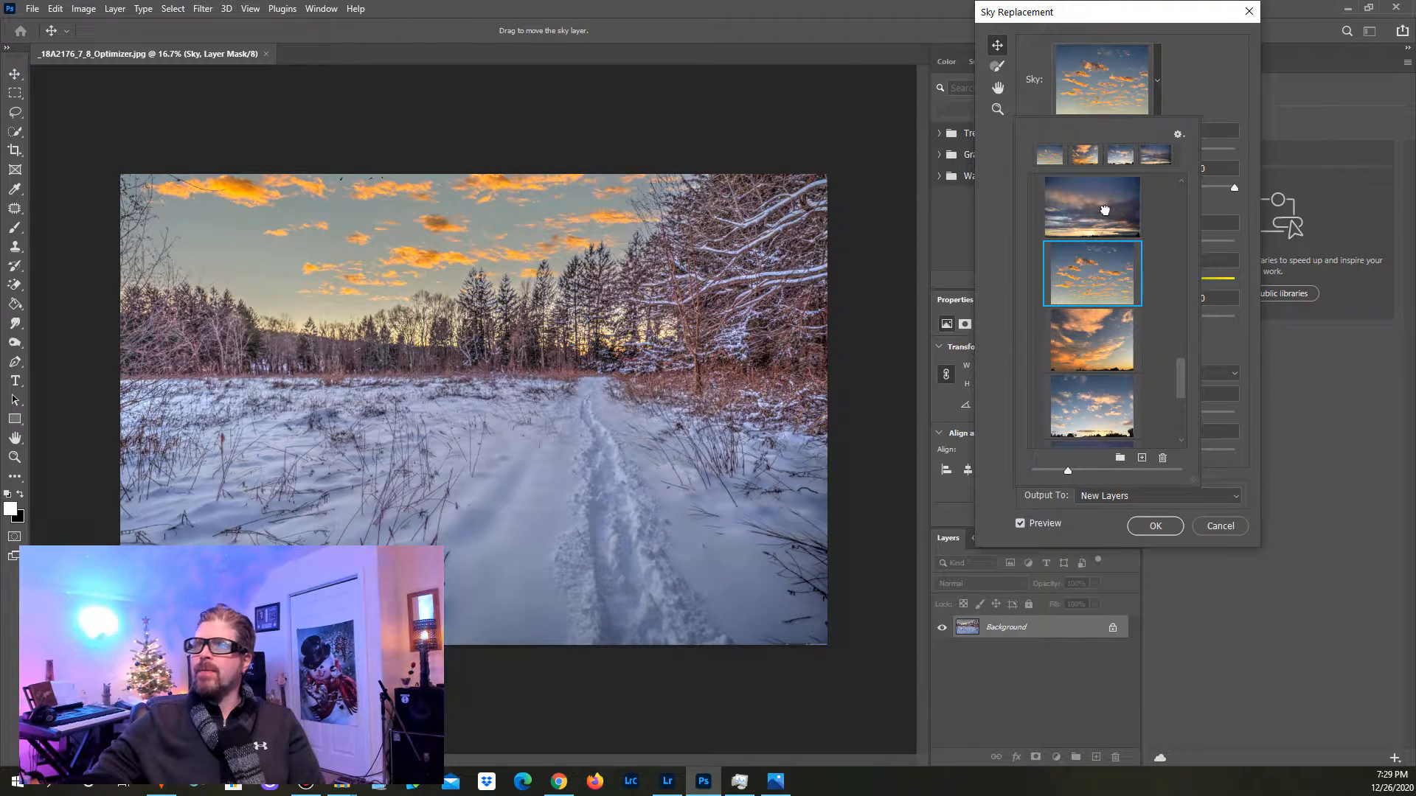
{"action": "key", "text": "Up"}
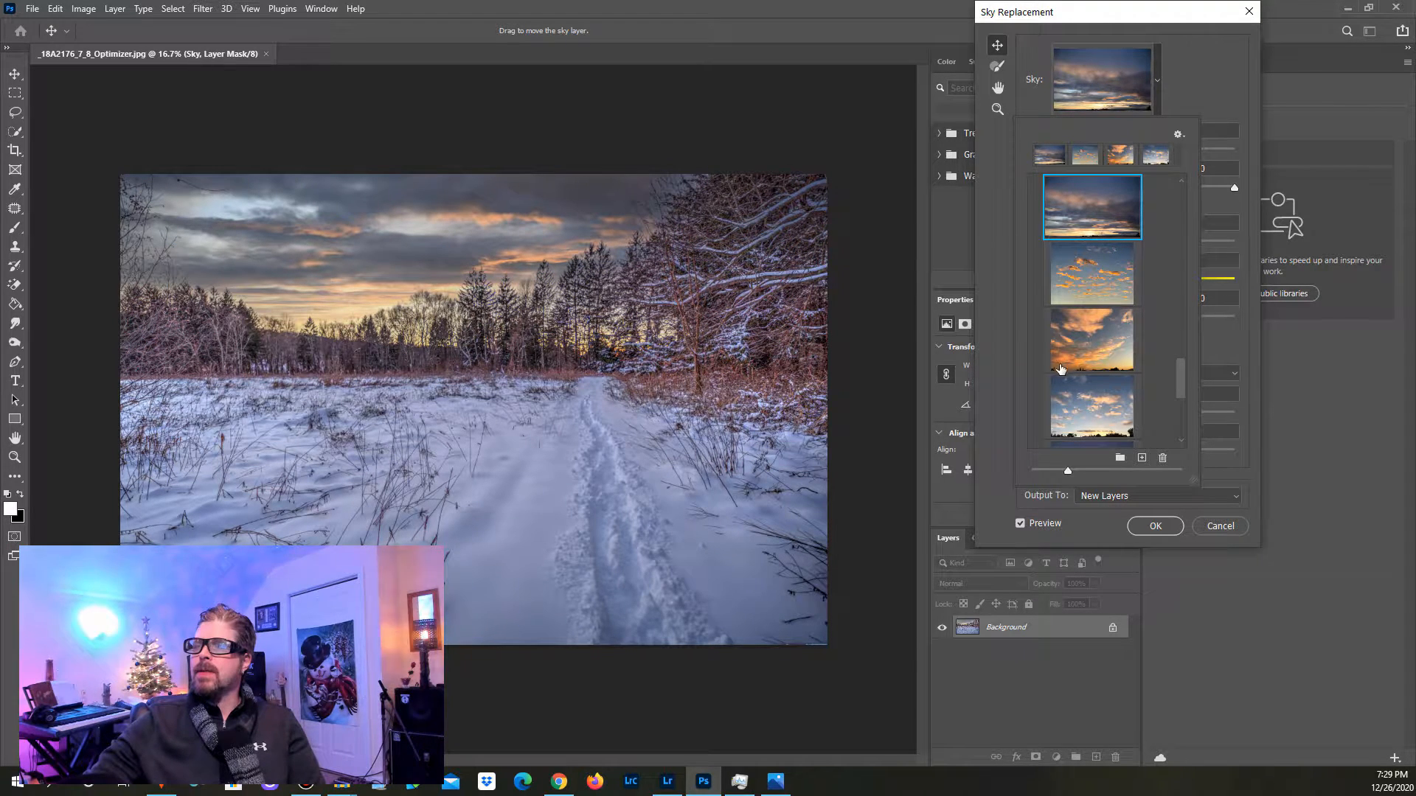
Step: Choose the fiery sunset with streaked pink and orange clouds from the Spectacular skies
{"action": "scroll", "coordinate": [1057, 389], "scroll_direction": "up", "scroll_amount": 1}
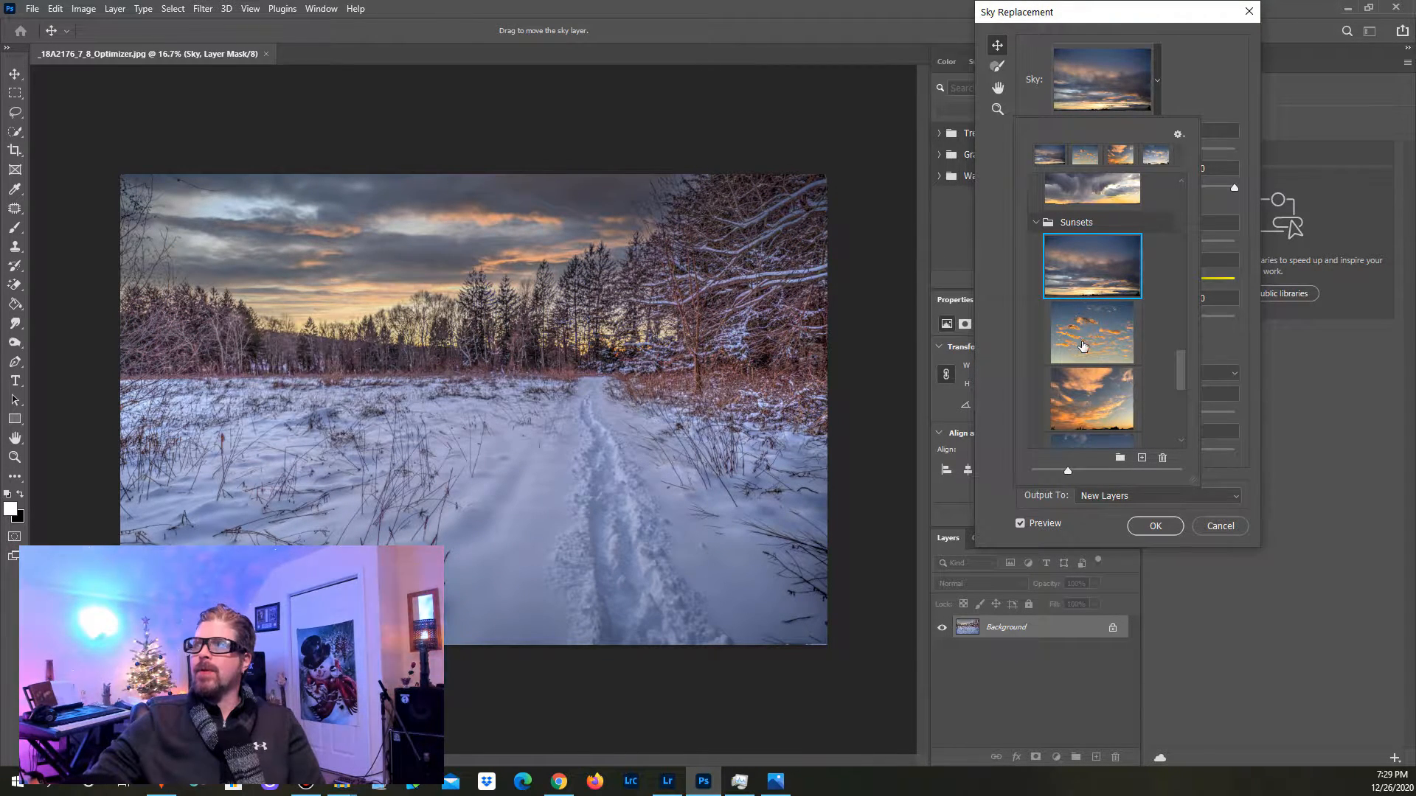
{"action": "scroll", "coordinate": [1062, 250], "scroll_direction": "up", "scroll_amount": 3}
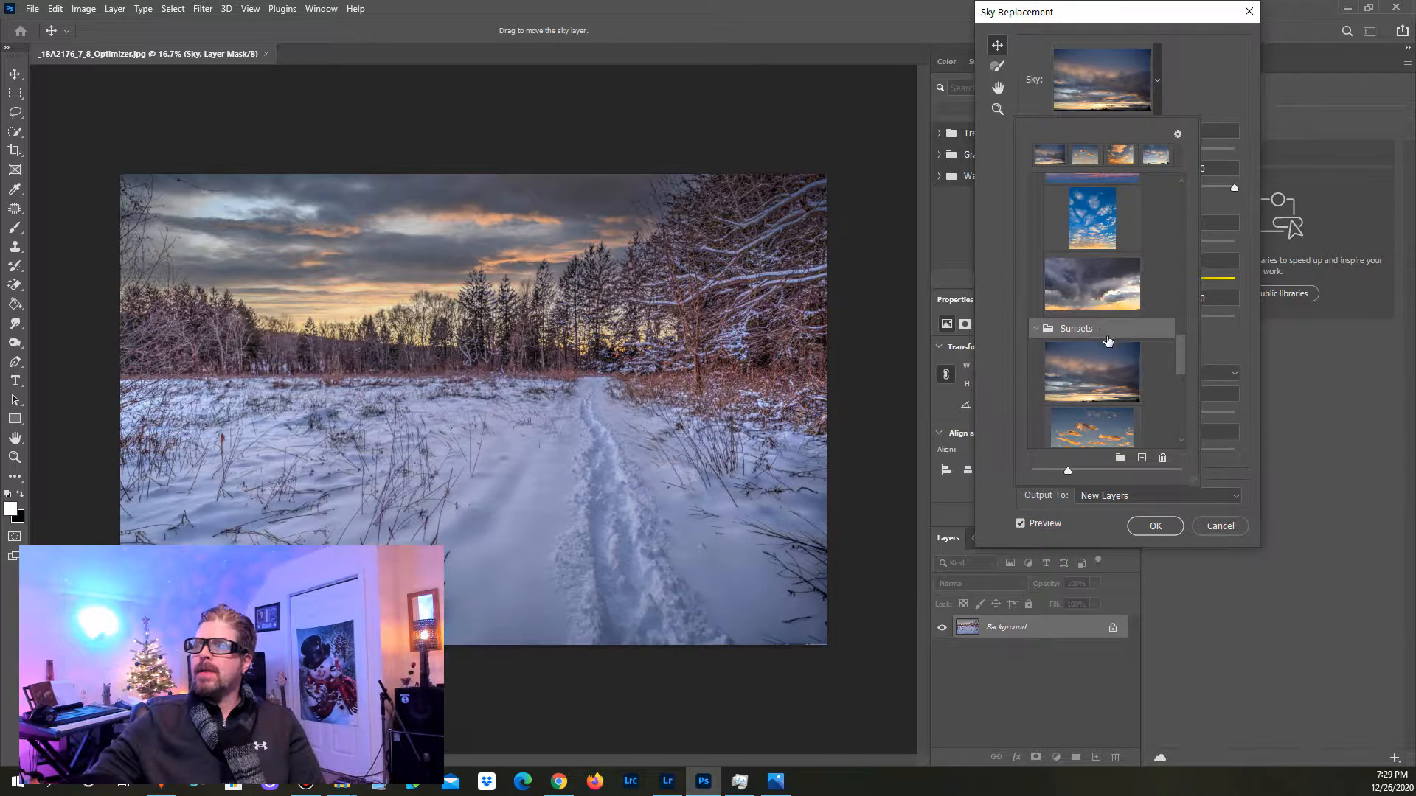
{"action": "scroll", "coordinate": [1117, 356], "scroll_direction": "up", "scroll_amount": 2}
{"action": "left_click", "coordinate": [1093, 190]}
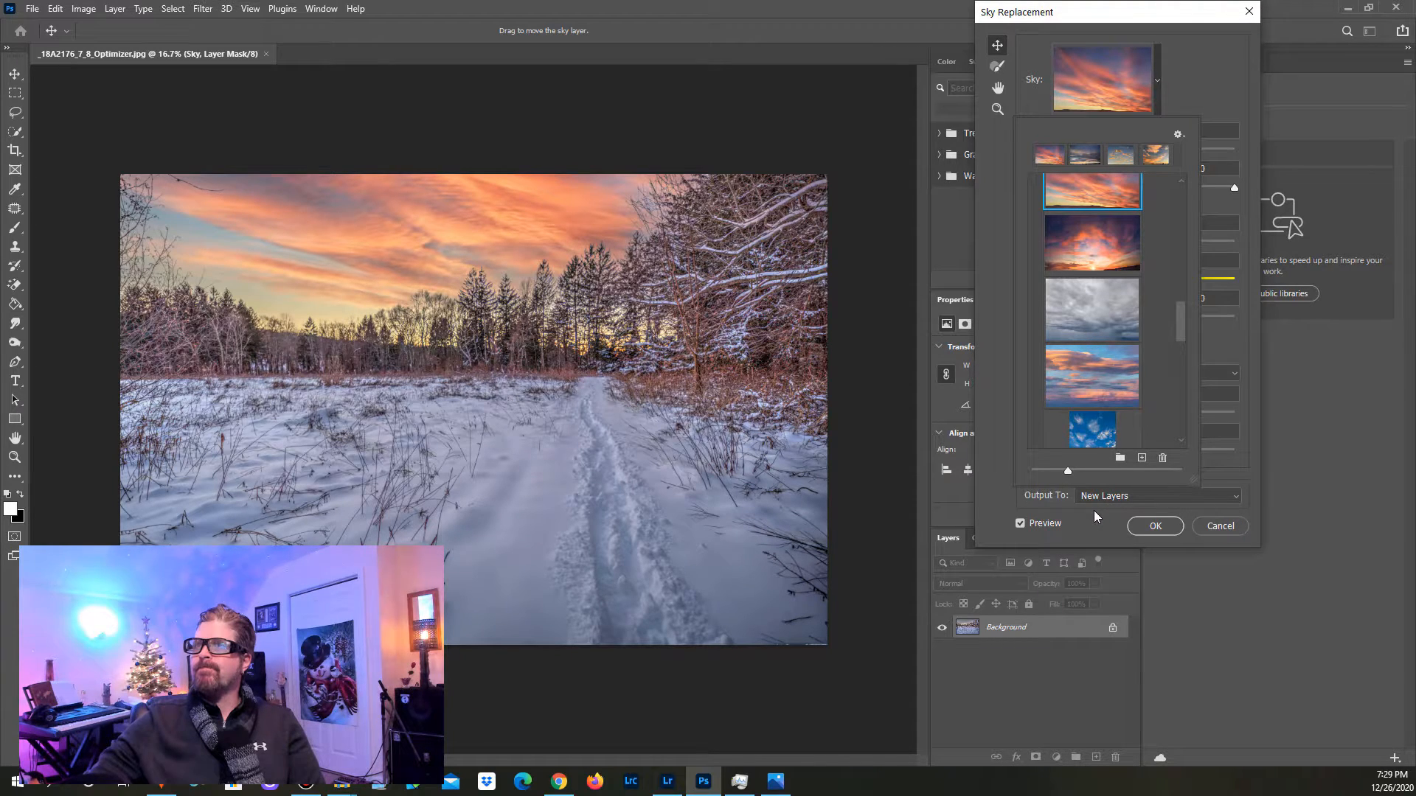
Step: Examine how the streaked orange sky blends with the trees, look back over the sky presets and close the preset list
{"action": "scroll", "coordinate": [1070, 455], "scroll_direction": "down", "scroll_amount": 2}
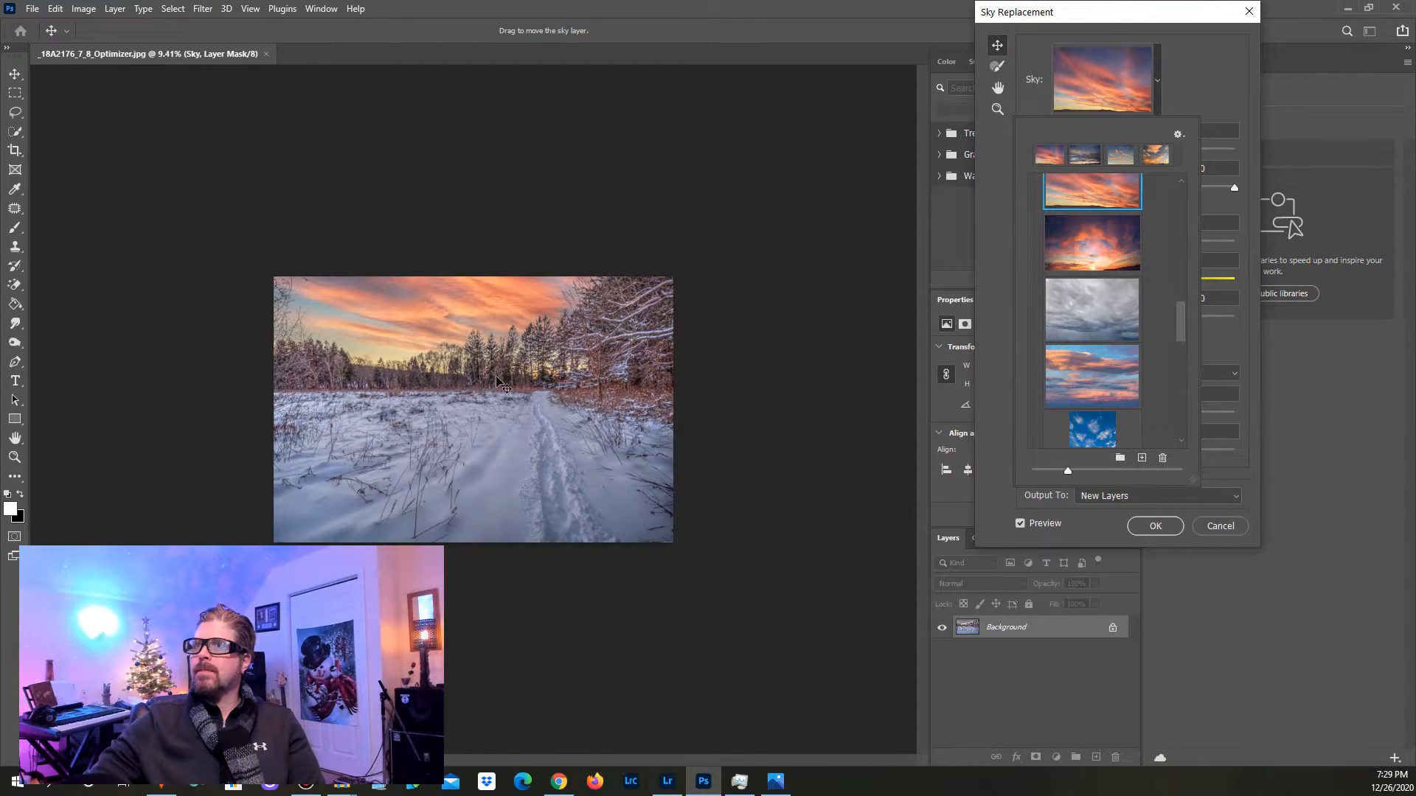
{"action": "scroll", "coordinate": [486, 303], "scroll_direction": "up", "scroll_amount": 3}
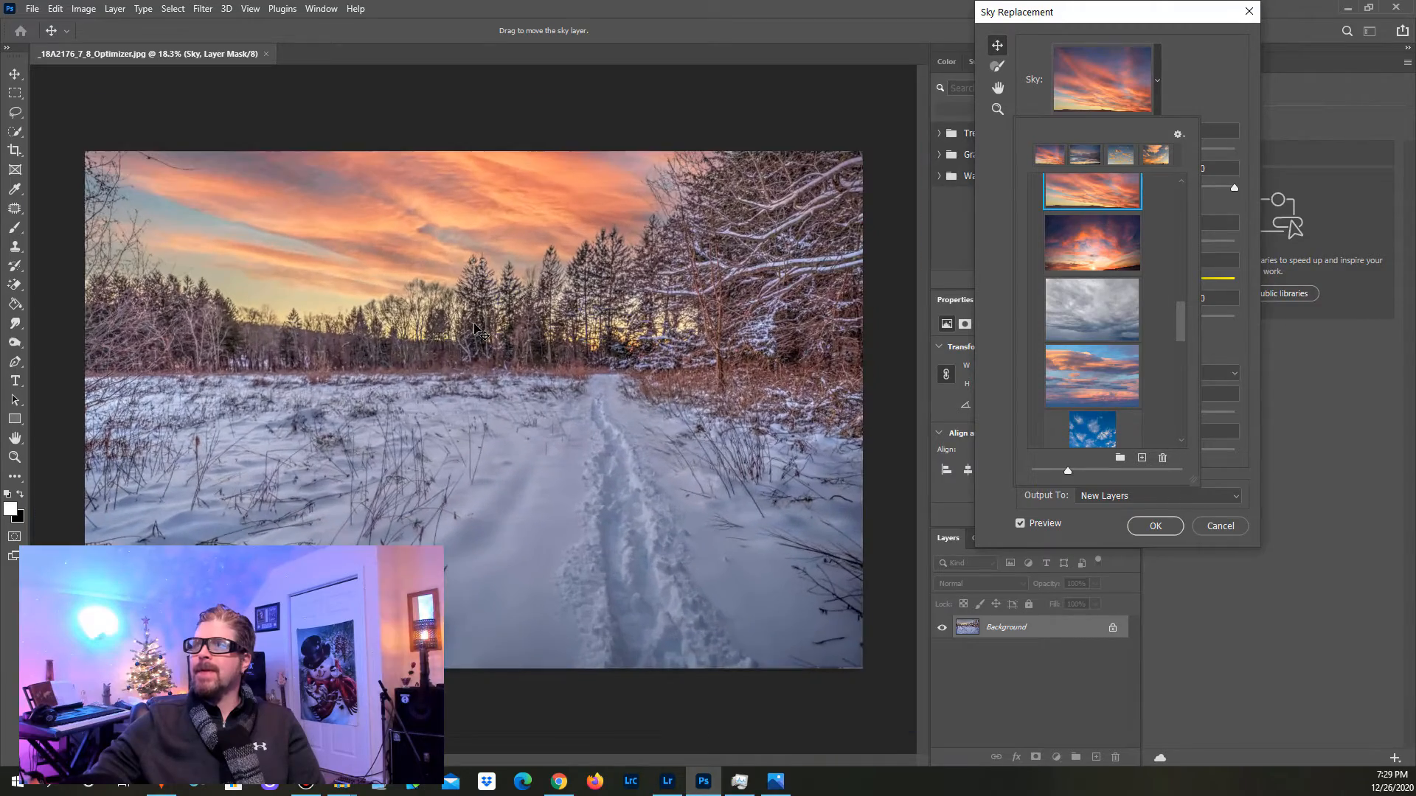
{"action": "scroll", "coordinate": [484, 326], "scroll_direction": "down", "scroll_amount": 2}
{"action": "scroll", "coordinate": [484, 327], "scroll_direction": "up", "scroll_amount": 2}
{"action": "scroll", "coordinate": [485, 327], "scroll_direction": "down", "scroll_amount": 1}
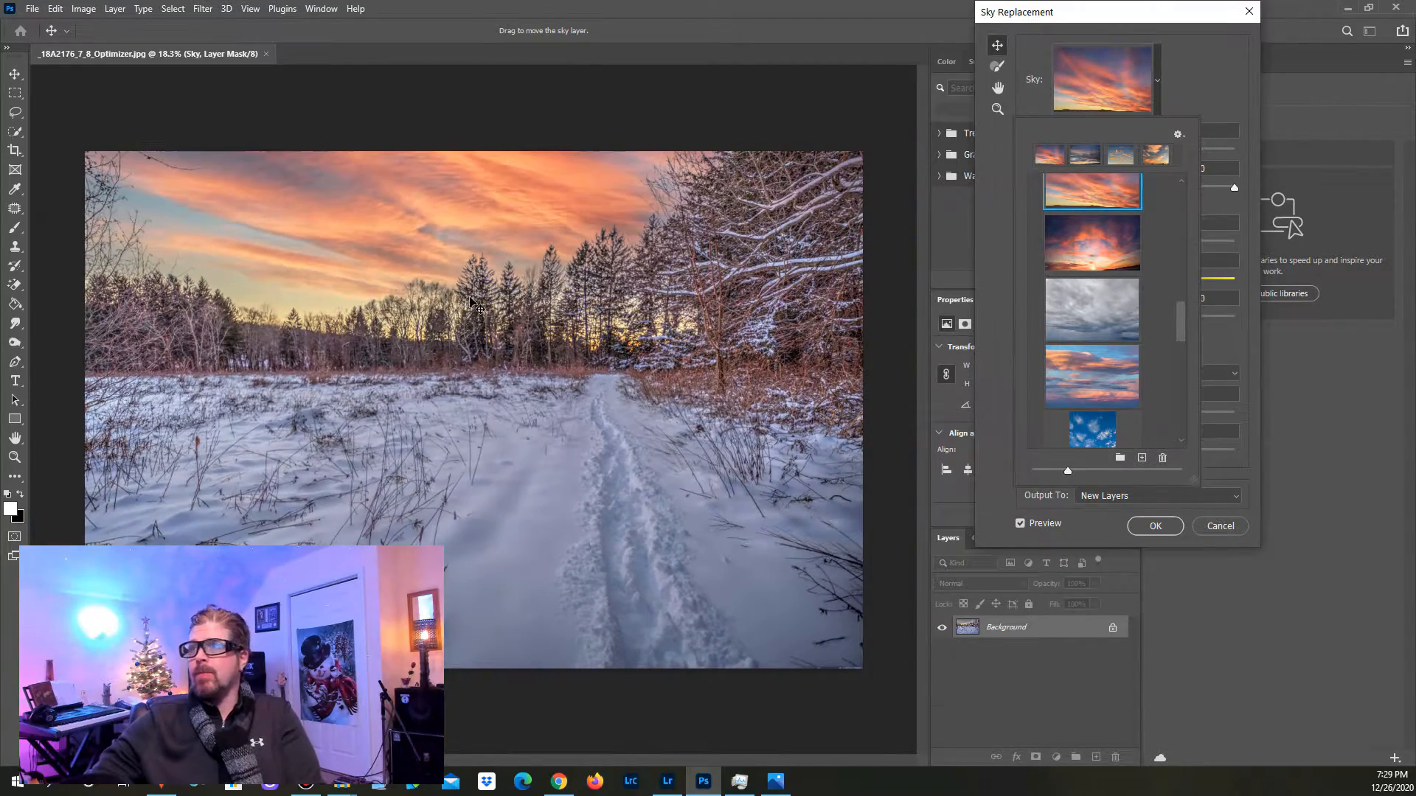
{"action": "scroll", "coordinate": [1176, 263], "scroll_direction": "up", "scroll_amount": 3}
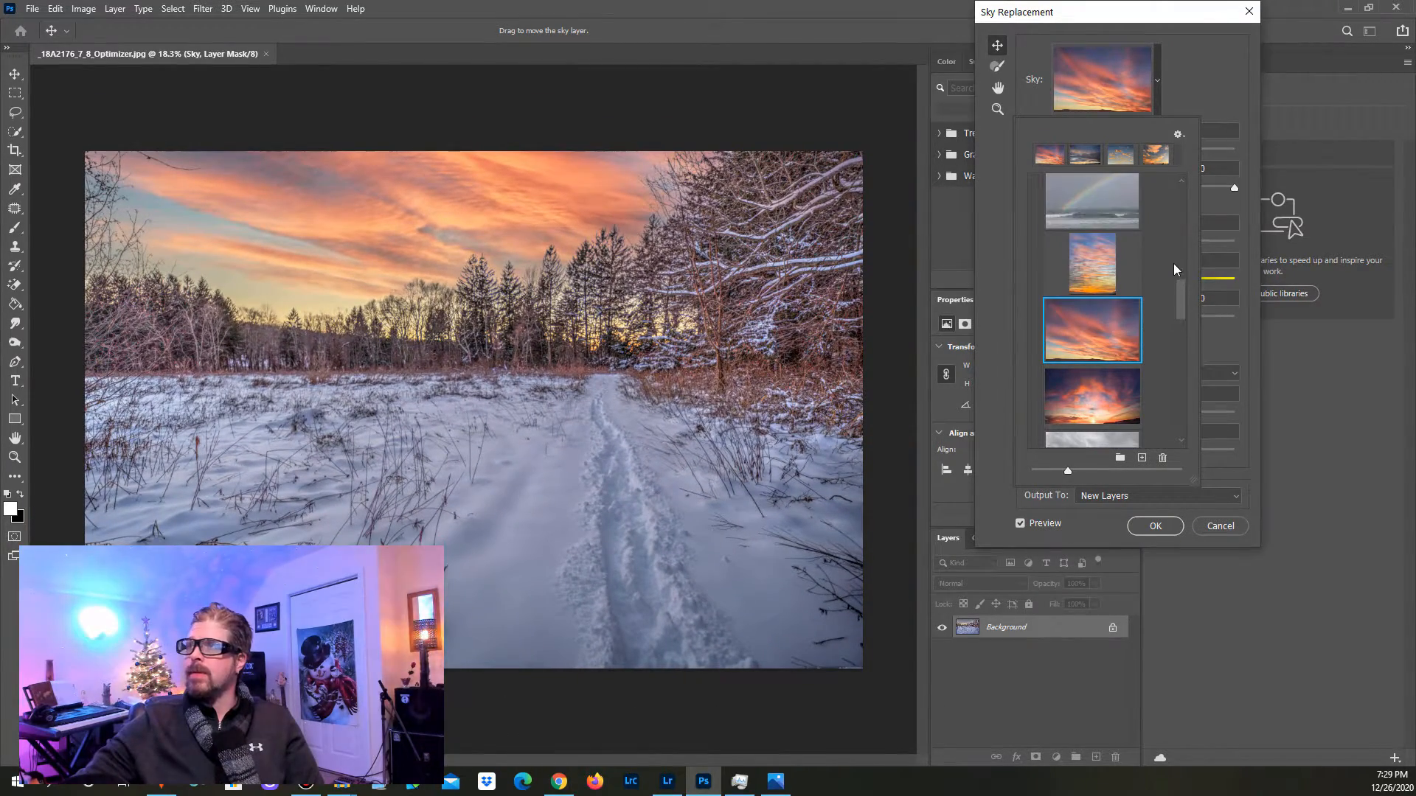
{"action": "left_click_drag", "start_coordinate": [1181, 298], "coordinate": [1179, 215]}
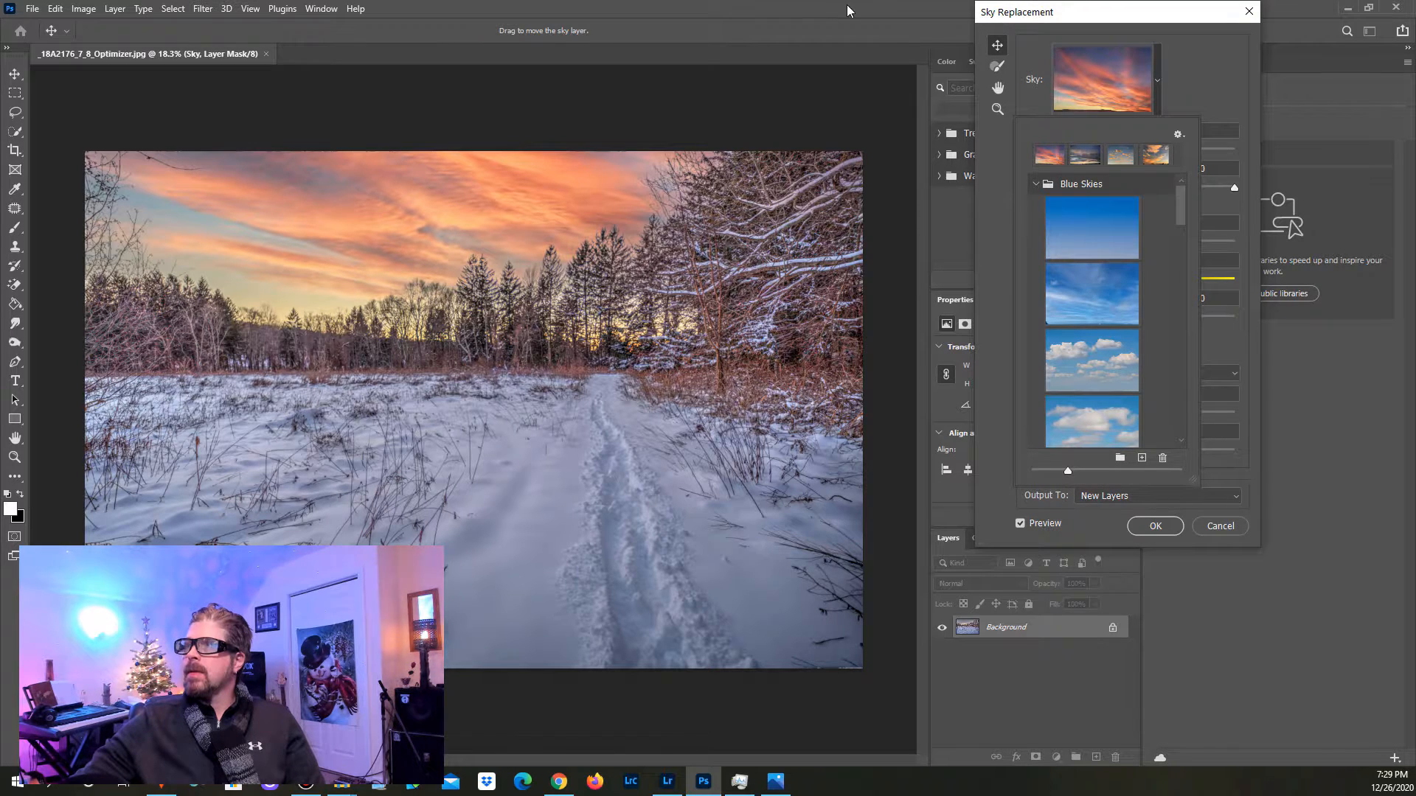
{"action": "left_click", "coordinate": [1207, 69]}
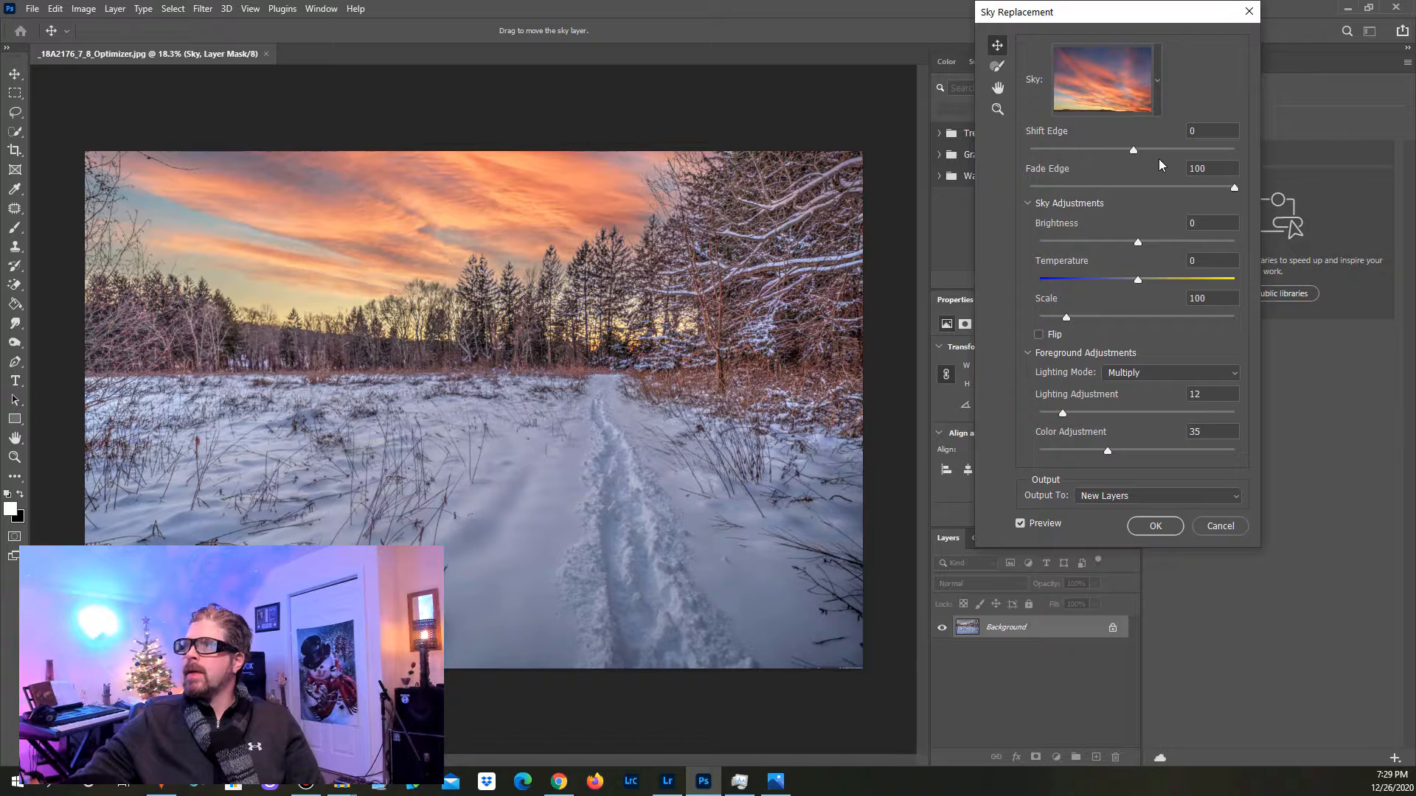
Step: Test Shift Edge up to 100 and settle it at 2, and set Fade Edge to 55
{"action": "left_click_drag", "start_coordinate": [1135, 151], "coordinate": [1224, 151]}
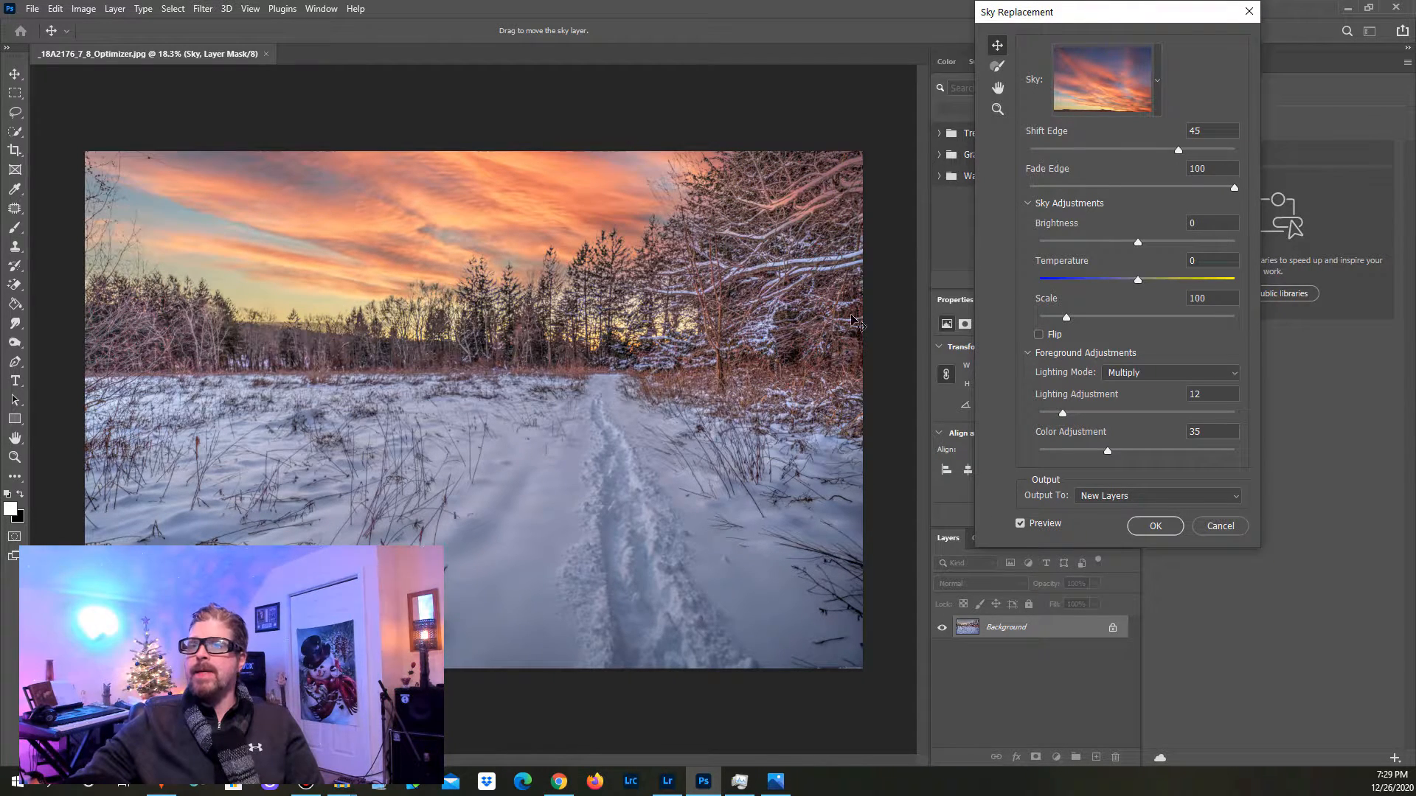
{"action": "left_click_drag", "start_coordinate": [1141, 151], "coordinate": [1235, 151]}
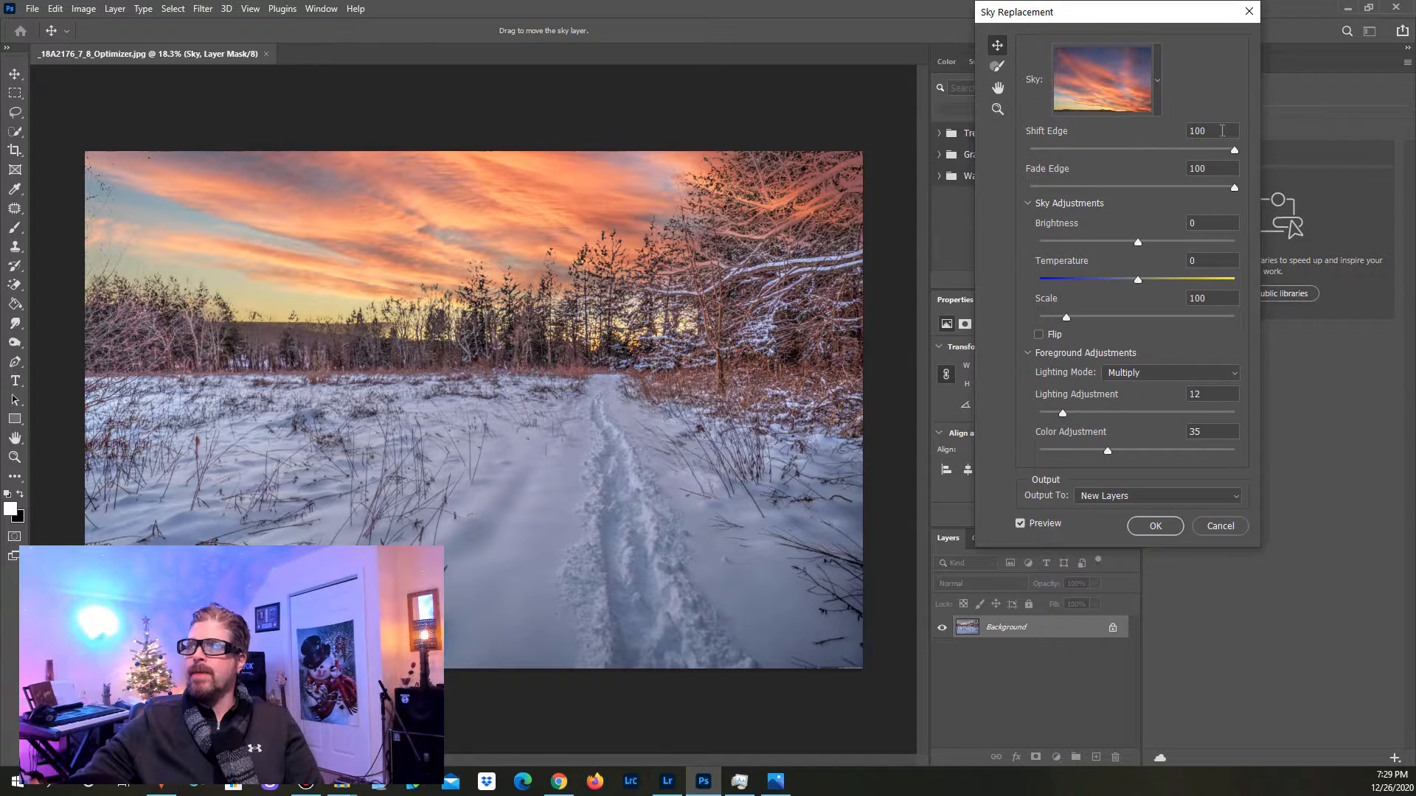
{"action": "left_click", "coordinate": [1161, 149]}
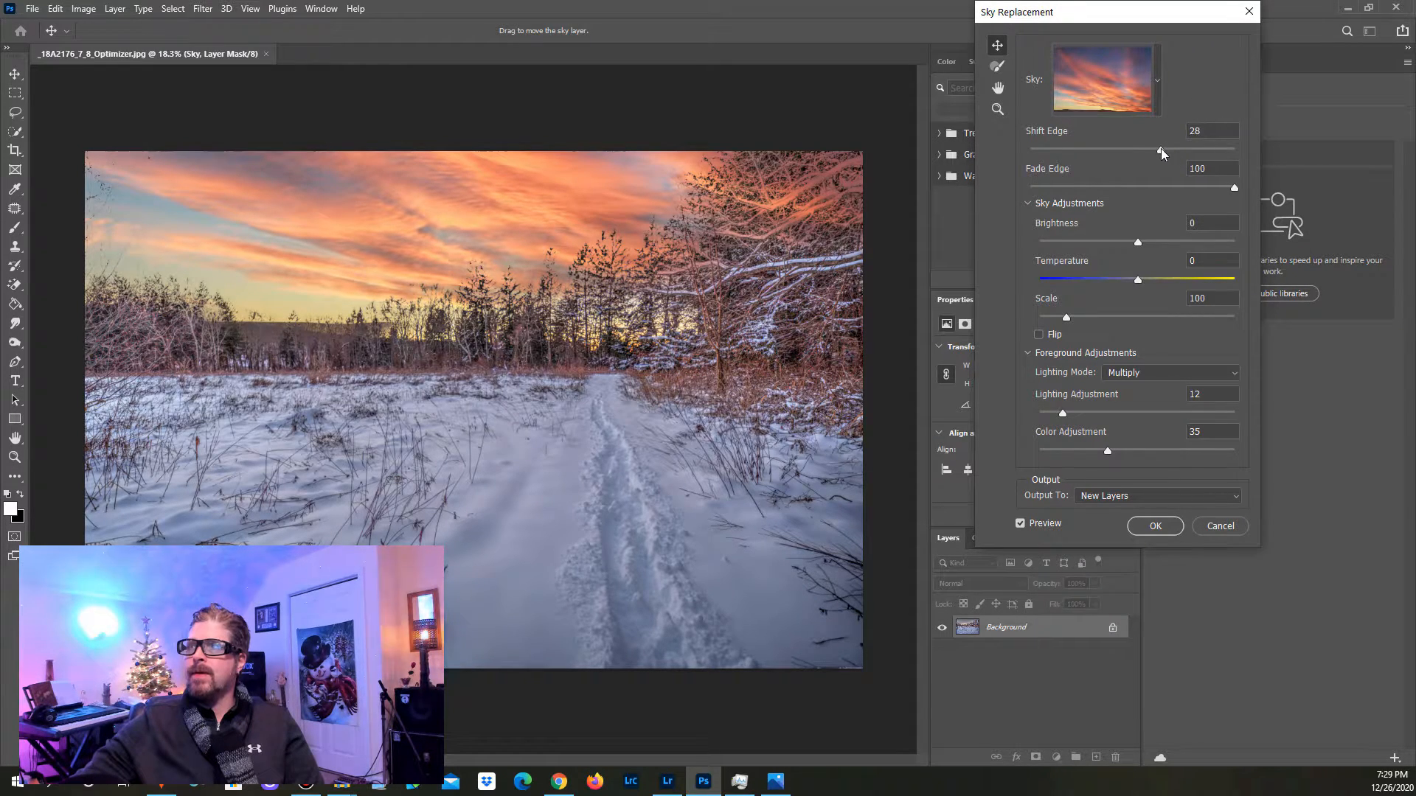
{"action": "left_click_drag", "start_coordinate": [1143, 152], "coordinate": [1134, 152]}
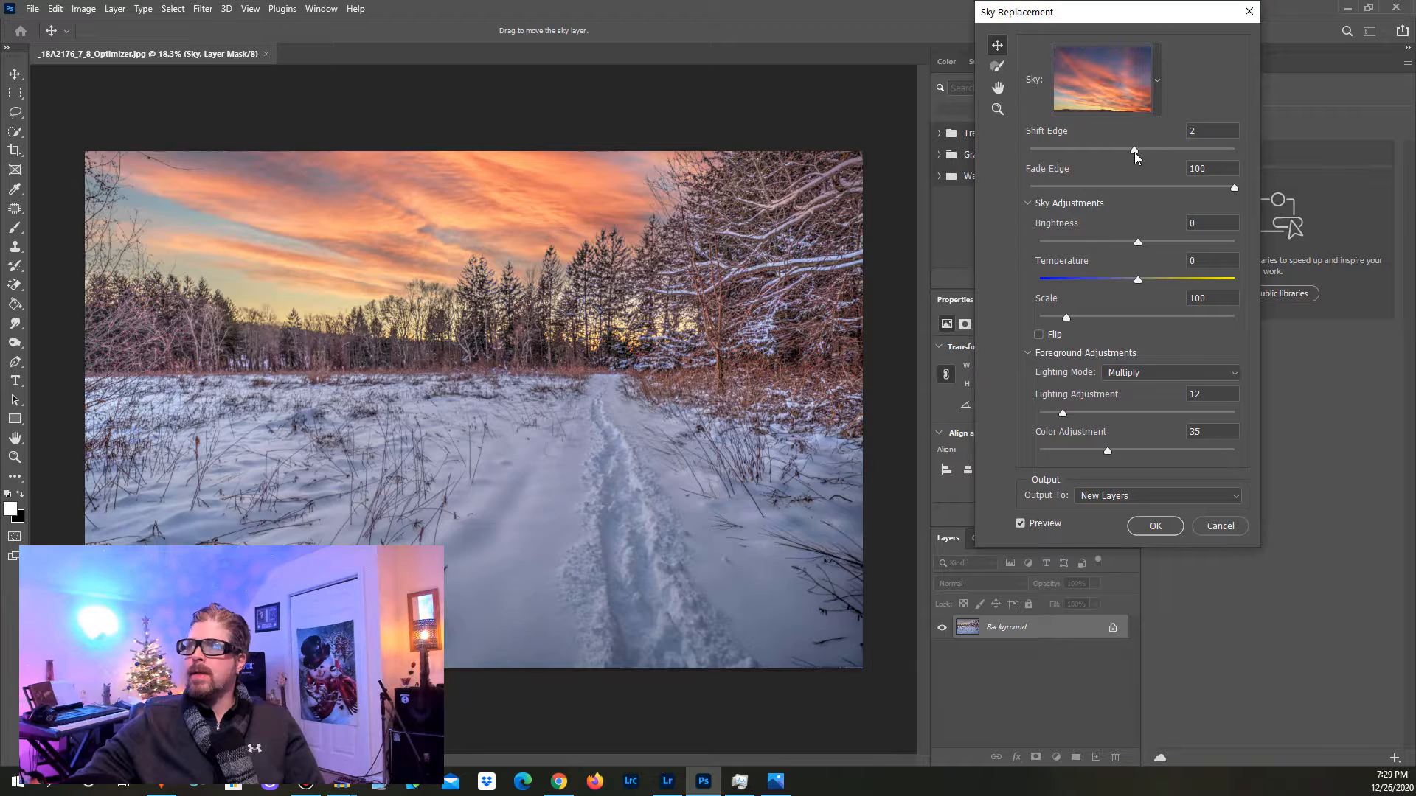
{"action": "left_click", "coordinate": [1175, 188]}
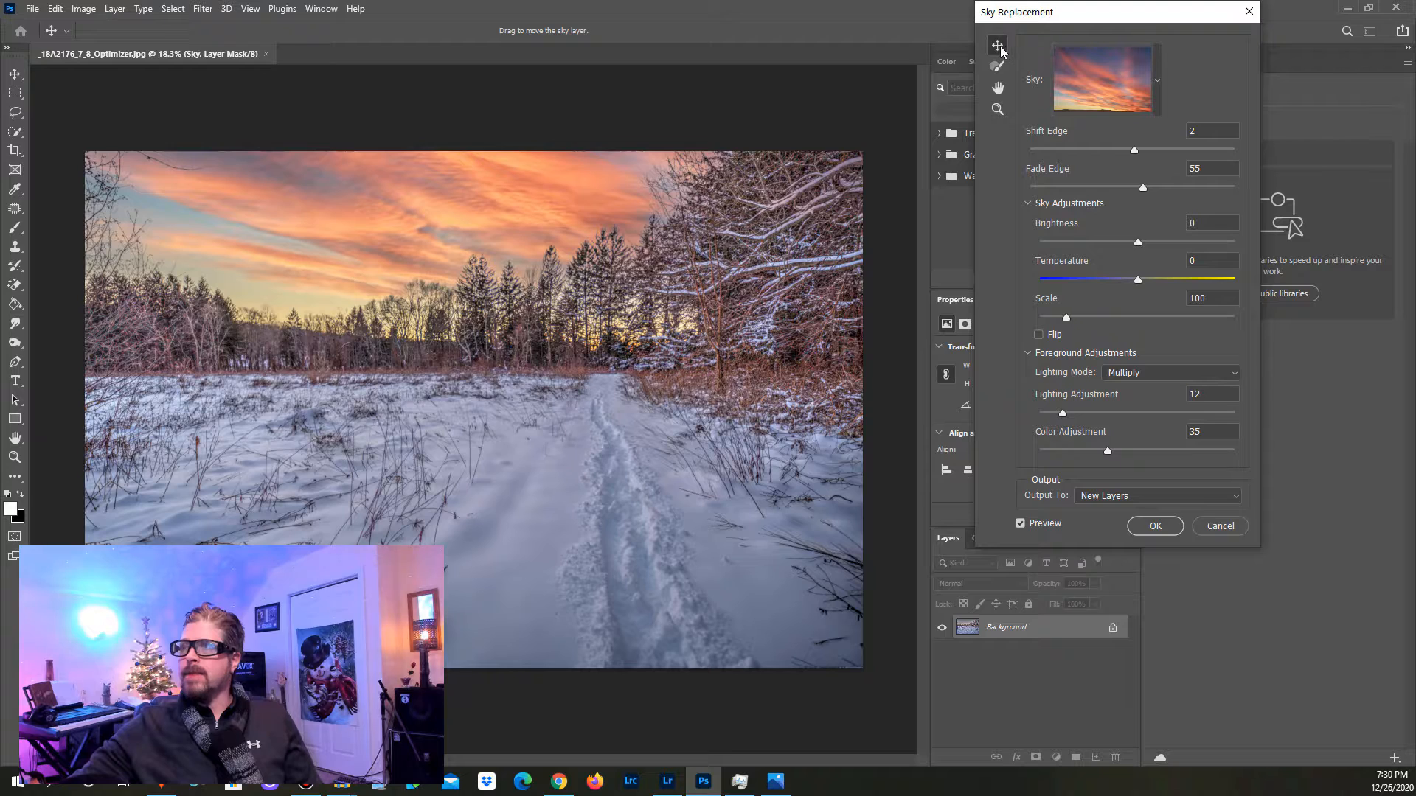
Step: Try repositioning the sky in the photo and changing its Scale to 285 and 50
{"action": "left_click_drag", "start_coordinate": [464, 205], "coordinate": [443, 226]}
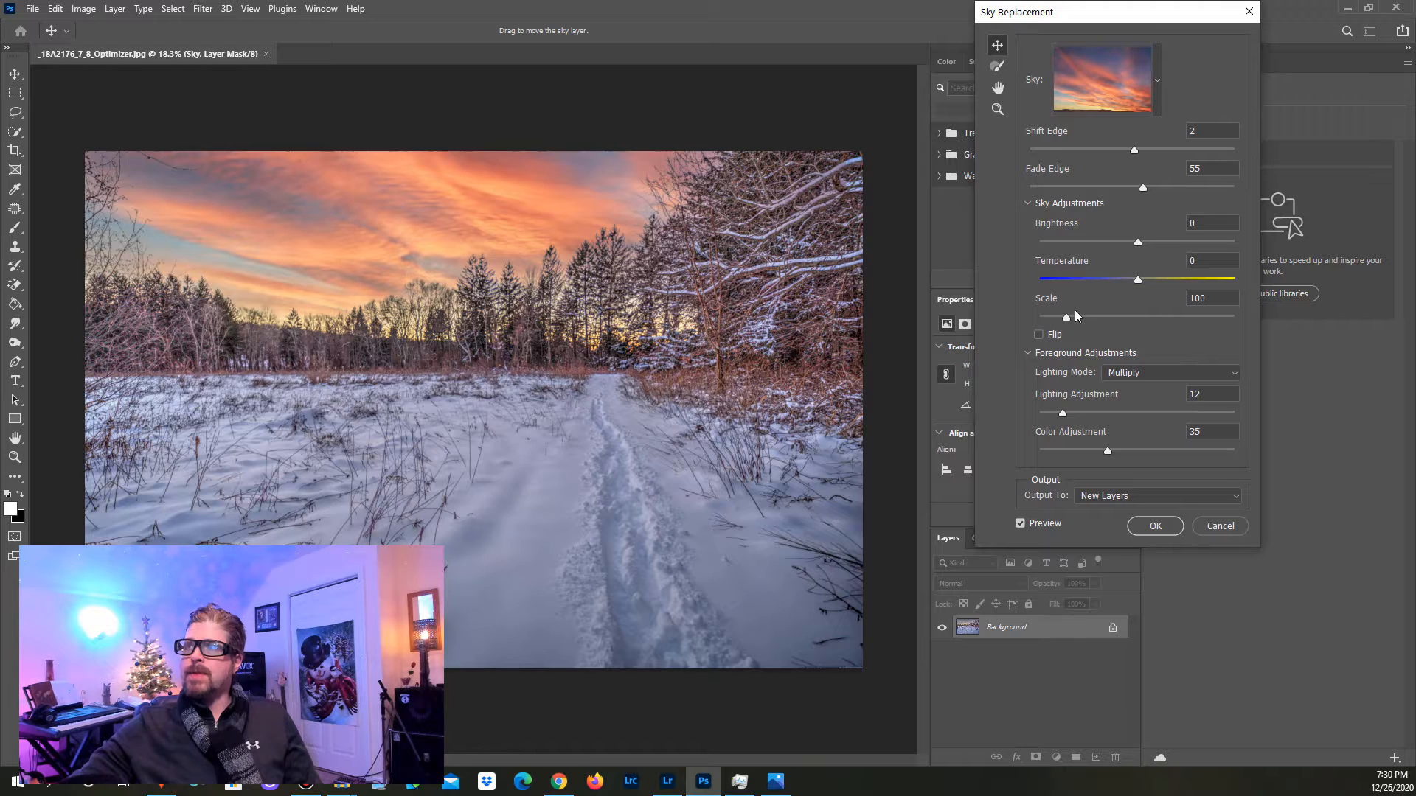
{"action": "left_click_drag", "start_coordinate": [1072, 316], "coordinate": [1152, 321]}
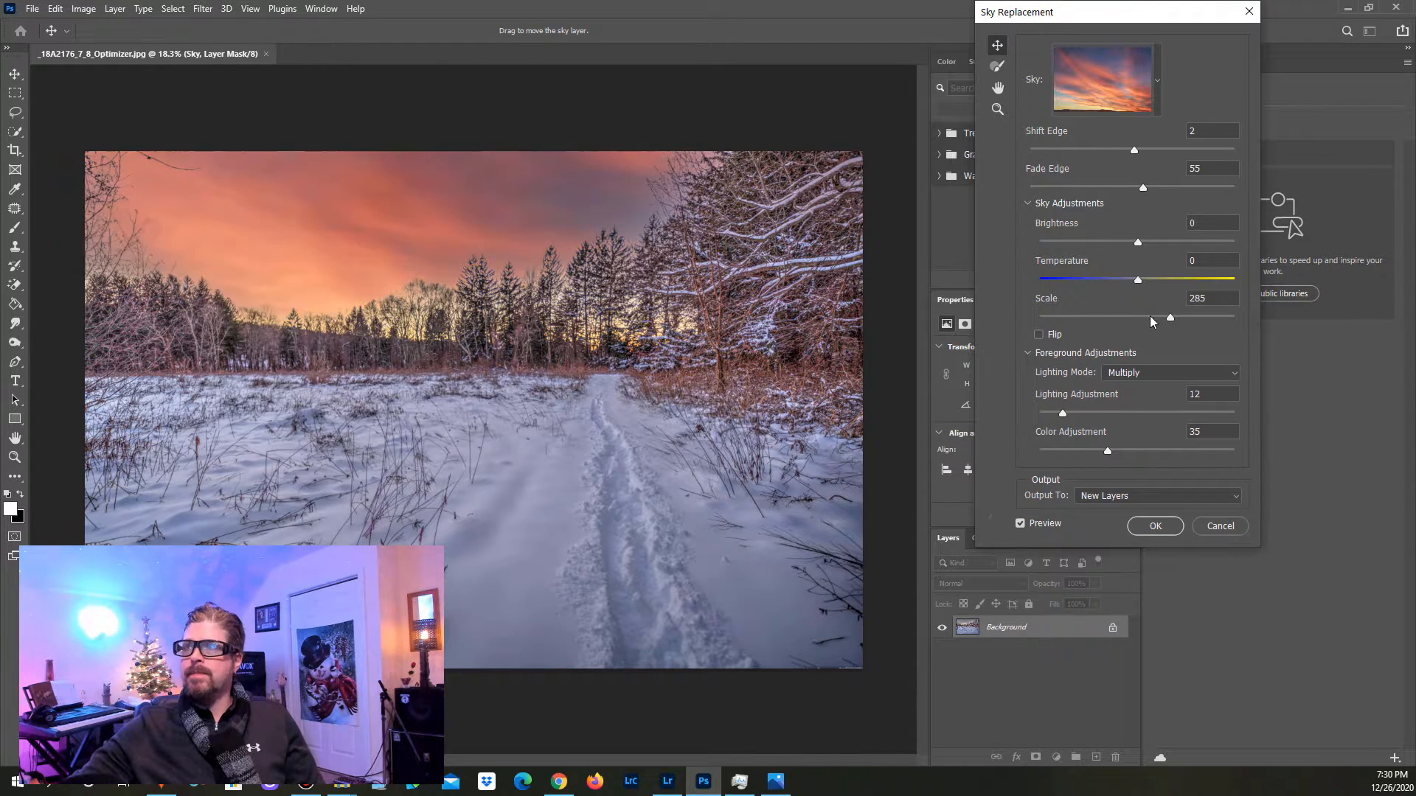
{"action": "left_click_drag", "start_coordinate": [520, 225], "coordinate": [525, 229]}
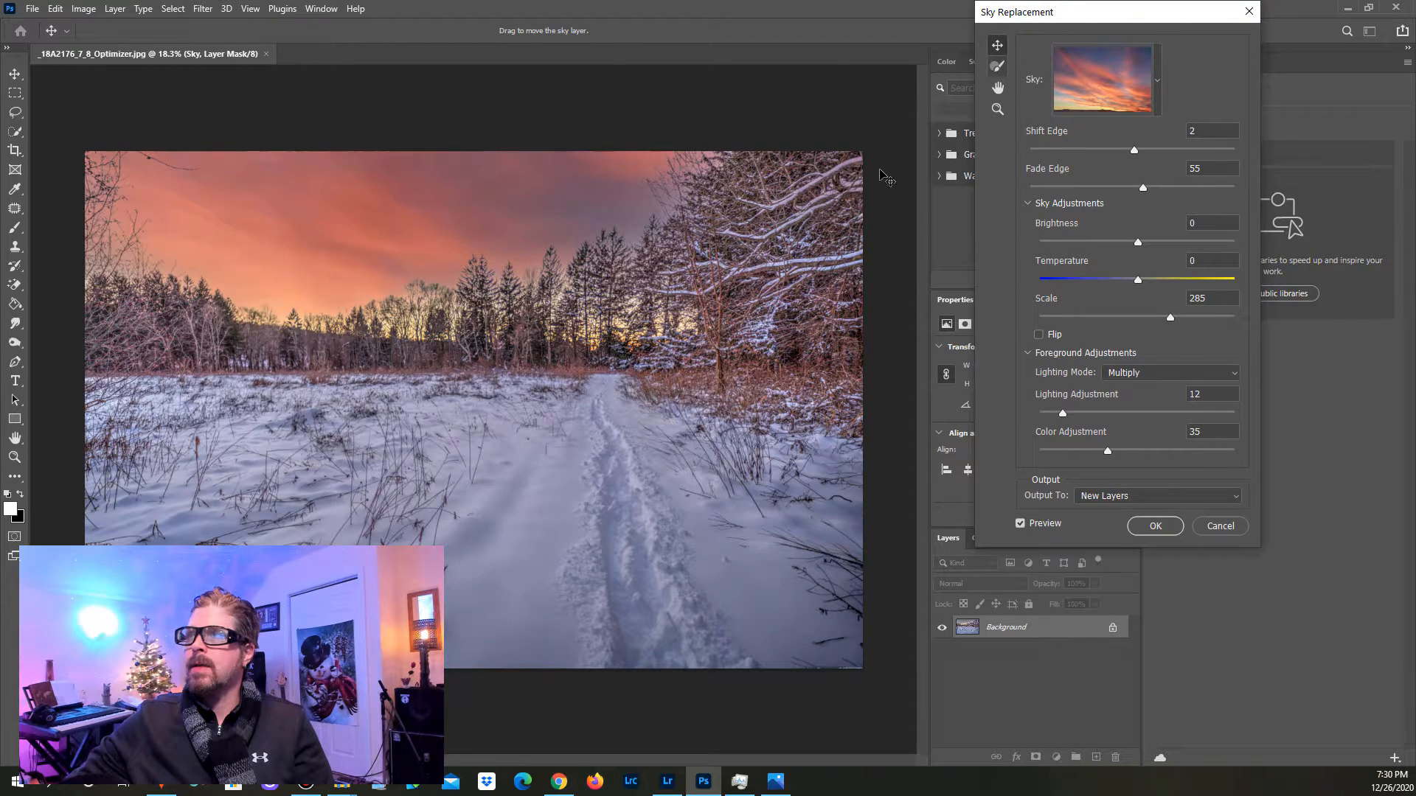
{"action": "left_click_drag", "start_coordinate": [538, 221], "coordinate": [401, 192]}
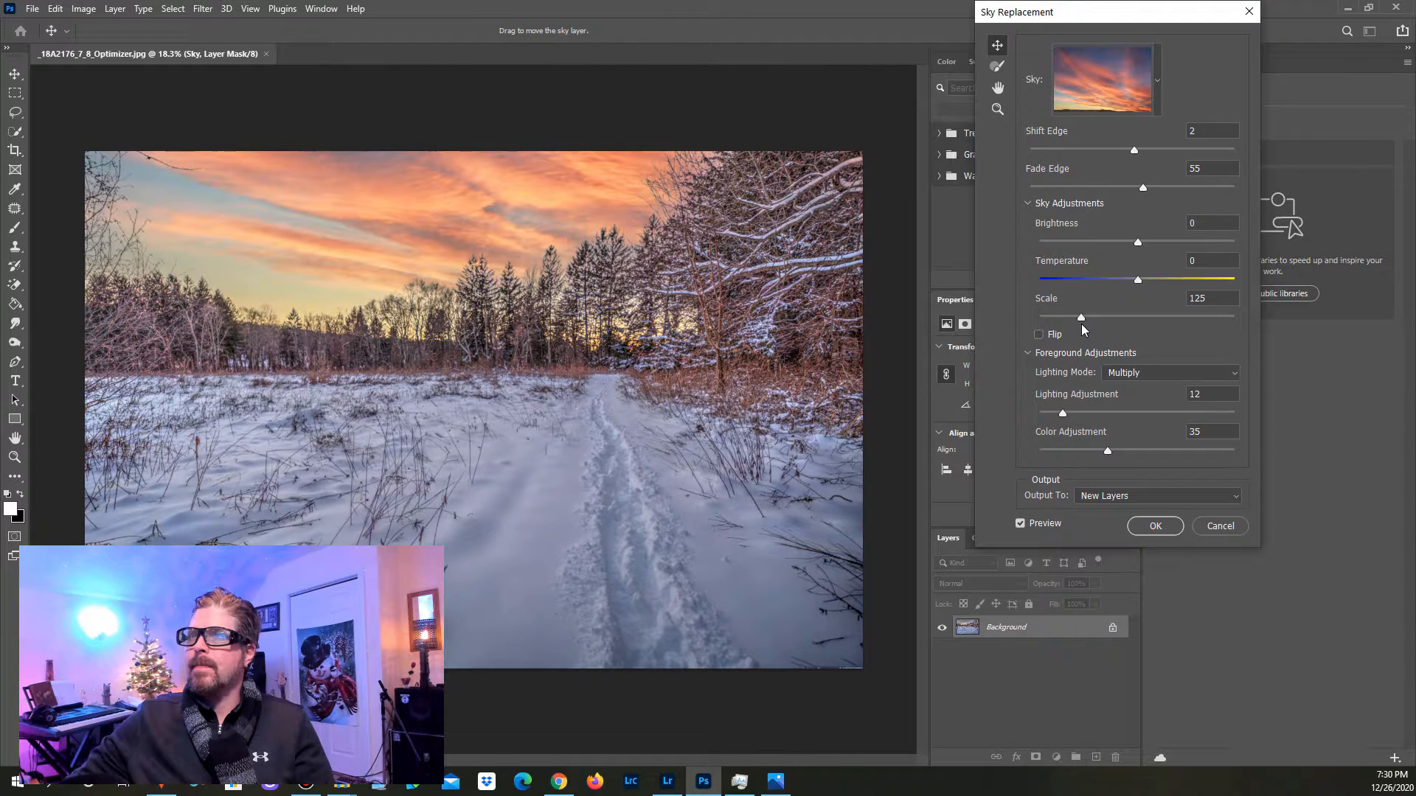
{"action": "left_click_drag", "start_coordinate": [1081, 318], "coordinate": [1027, 316]}
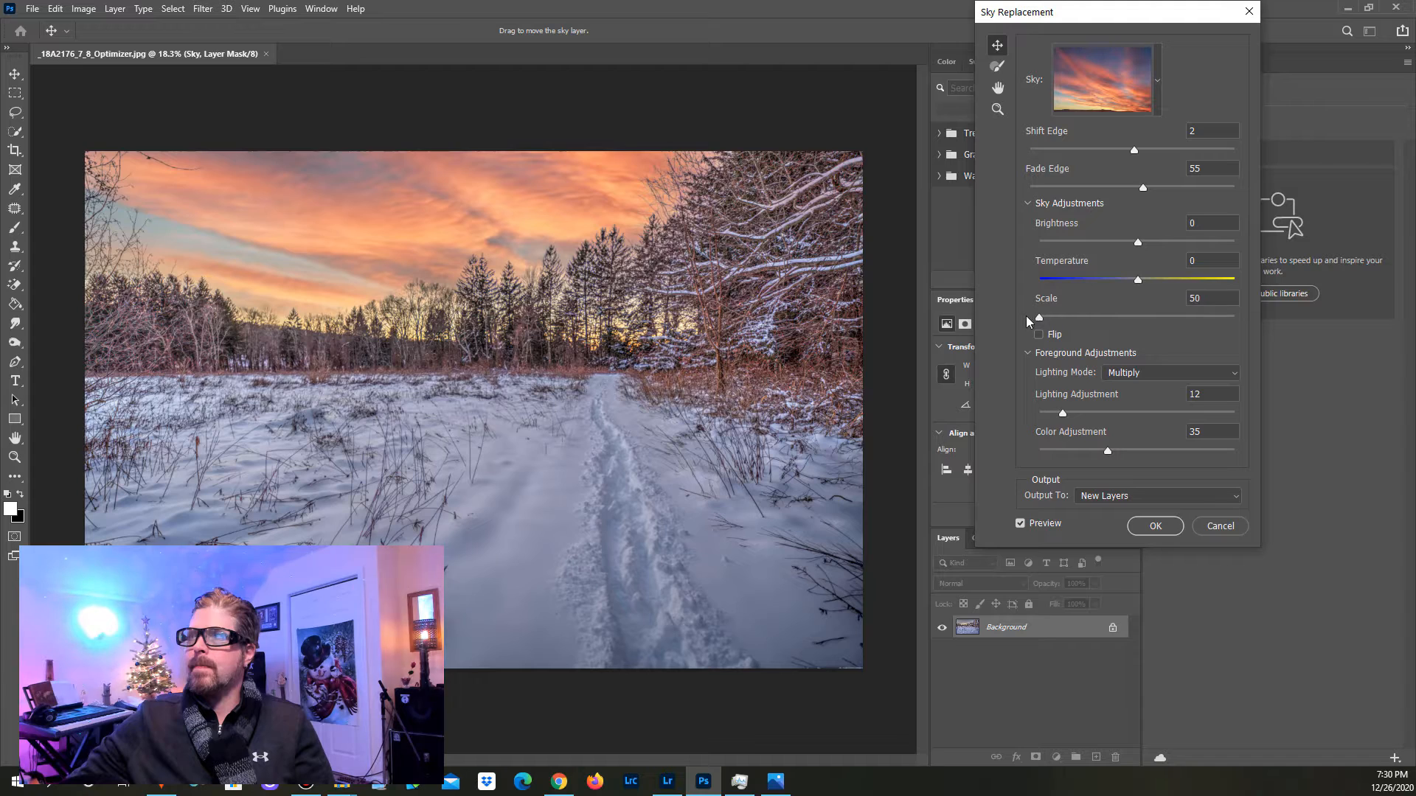
{"action": "left_click_drag", "start_coordinate": [670, 260], "coordinate": [542, 295]}
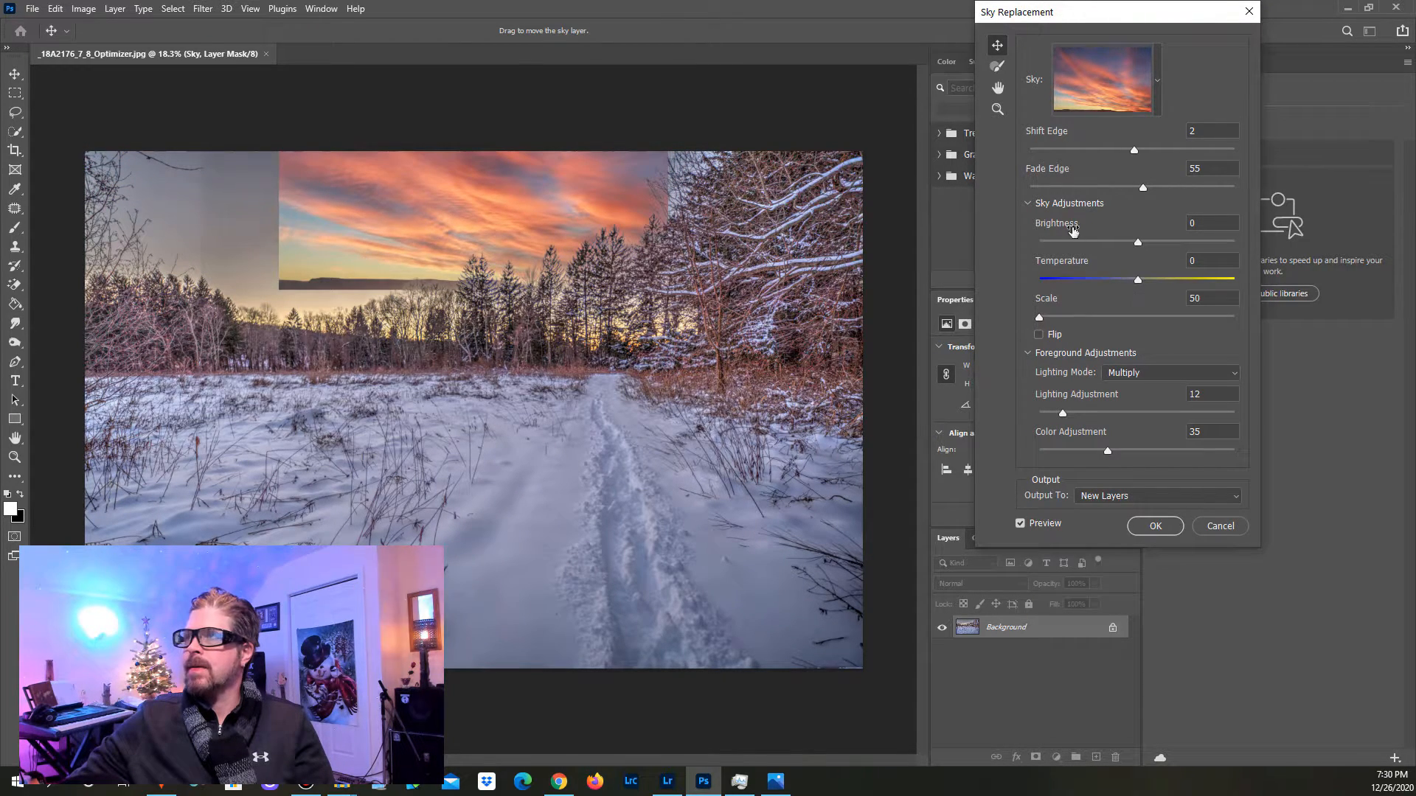
Step: Set the sky's Scale to 133 and move the sky upward so it fills the whole sky area
{"action": "left_click_drag", "start_coordinate": [1063, 322], "coordinate": [1086, 322]}
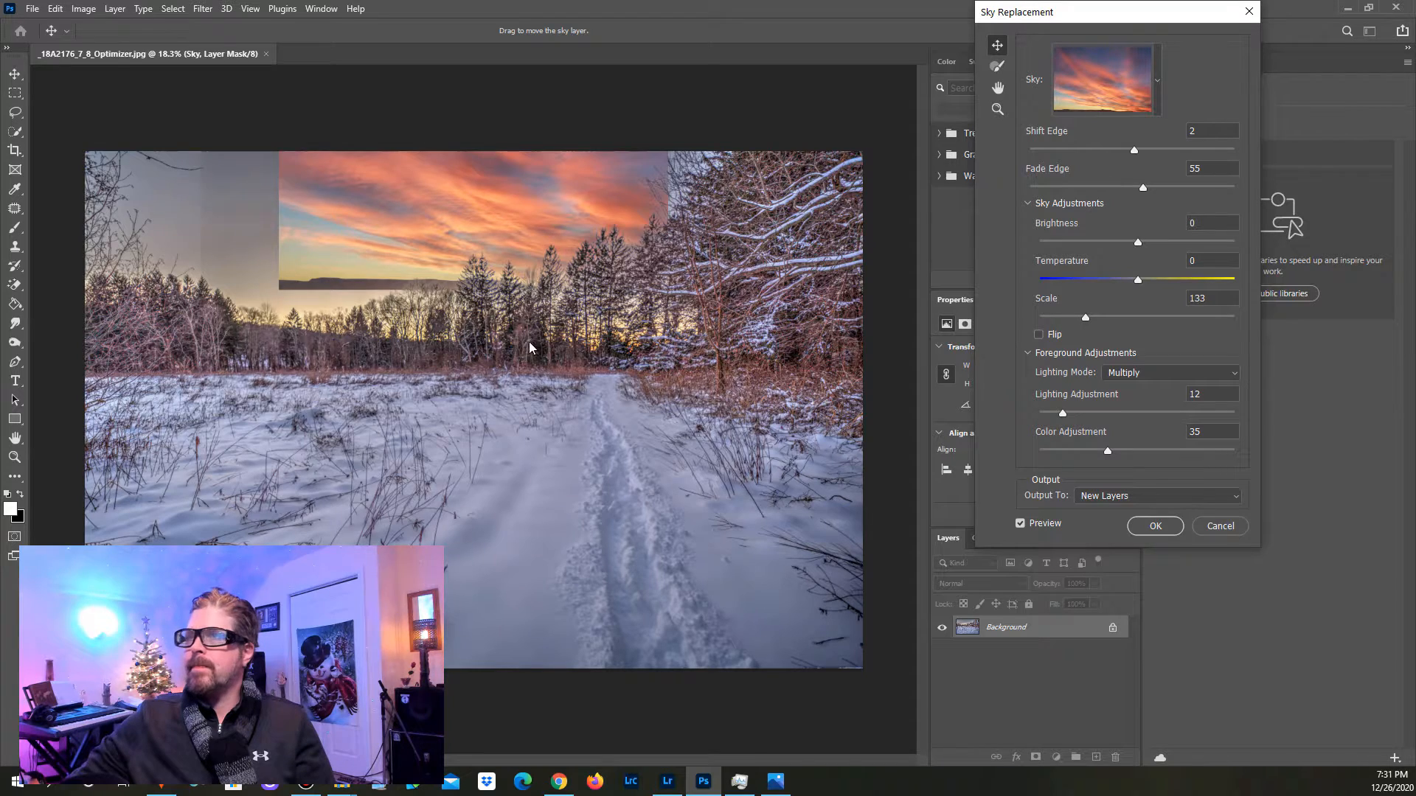
{"action": "left_click_drag", "start_coordinate": [441, 262], "coordinate": [423, 189]}
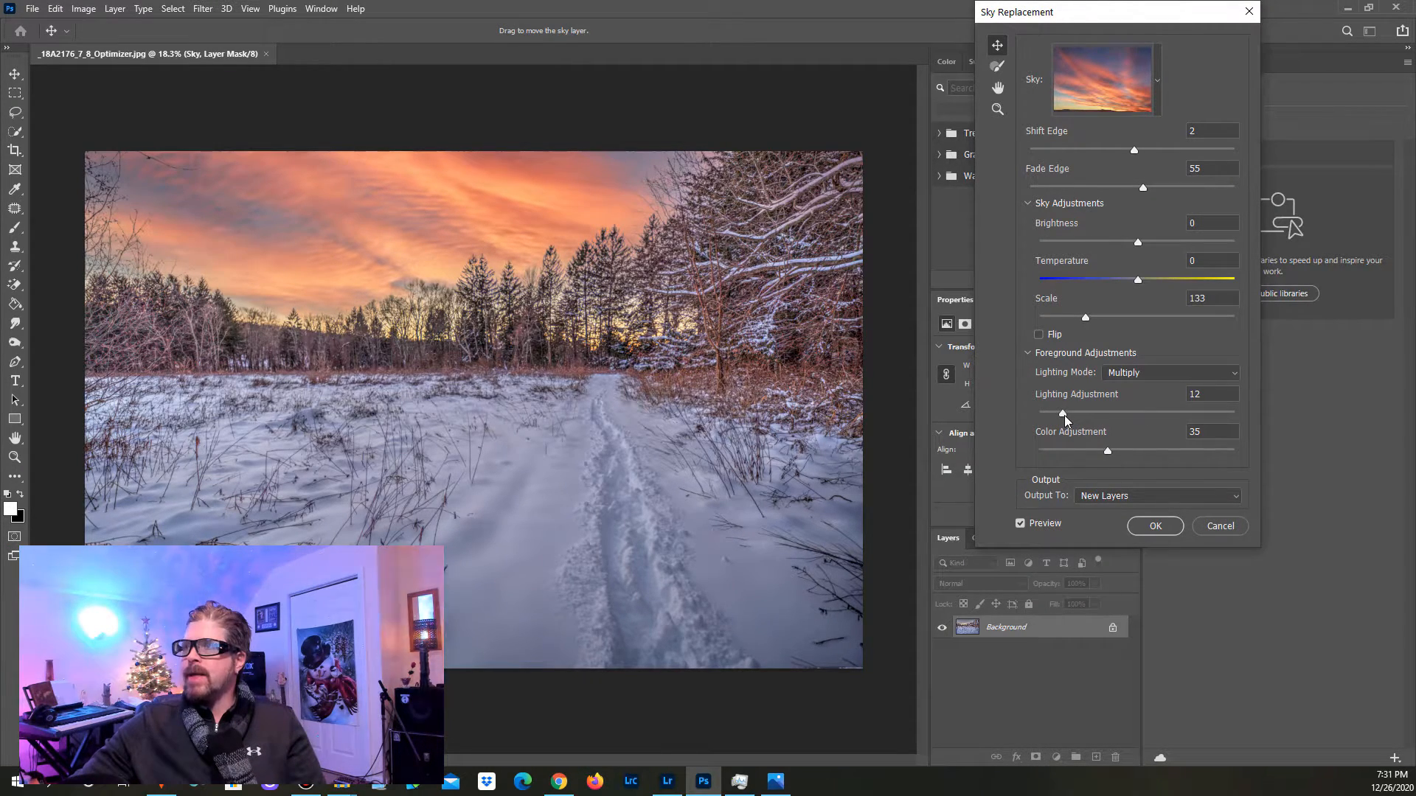
Step: Set the foreground Lighting Adjustment to 60 and the Color Adjustment to 0
{"action": "left_click_drag", "start_coordinate": [1064, 414], "coordinate": [1140, 414]}
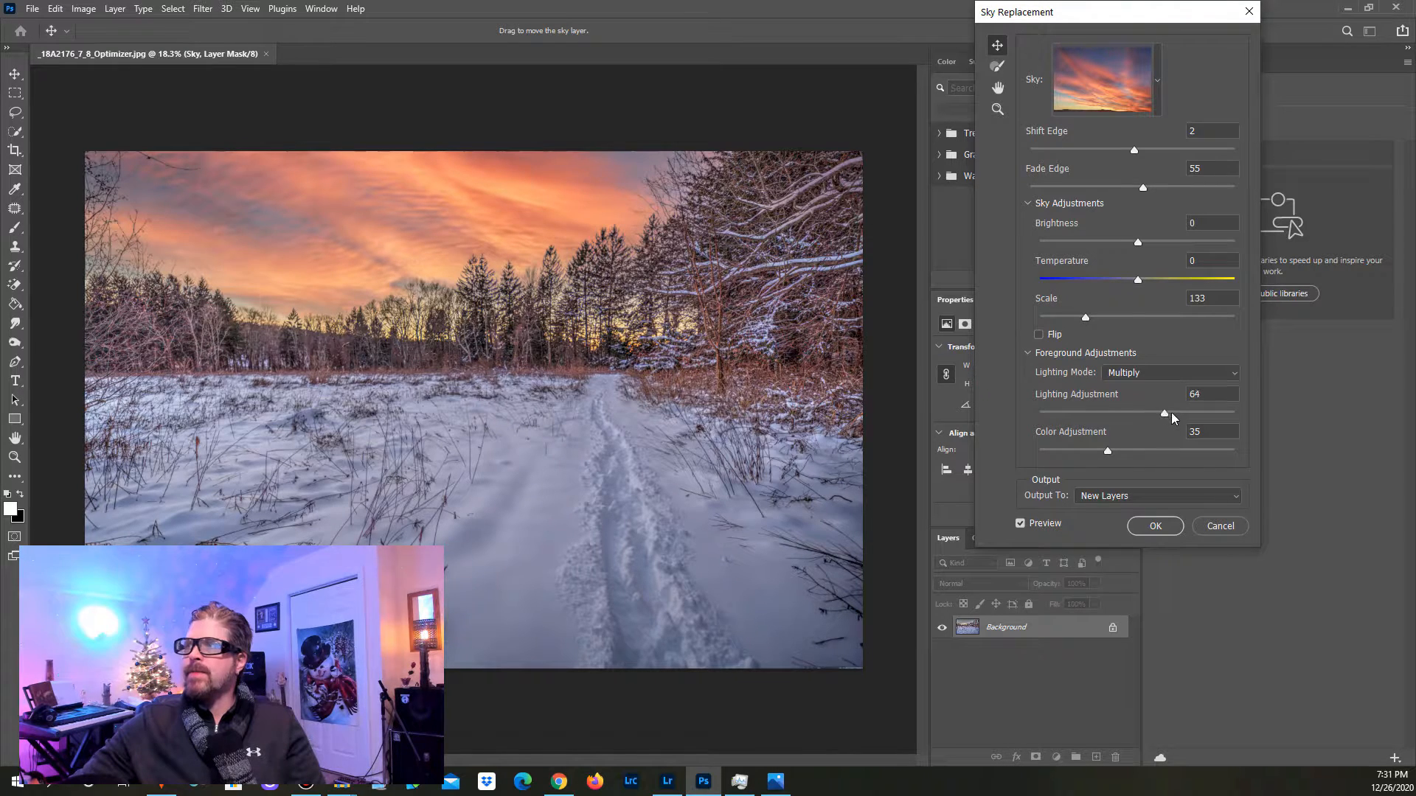
{"action": "left_click_drag", "start_coordinate": [1174, 412], "coordinate": [1099, 418]}
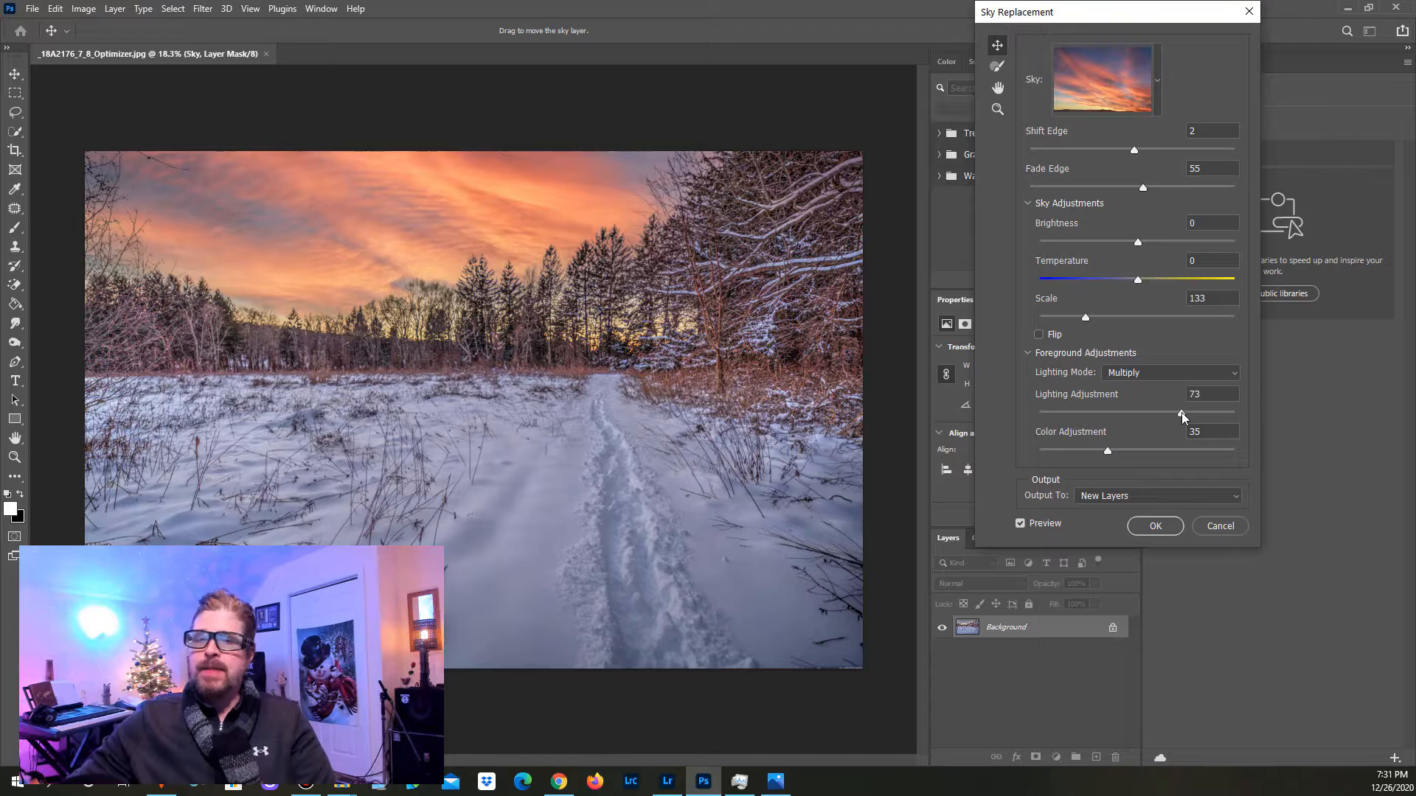
{"action": "left_click_drag", "start_coordinate": [1182, 413], "coordinate": [1145, 413]}
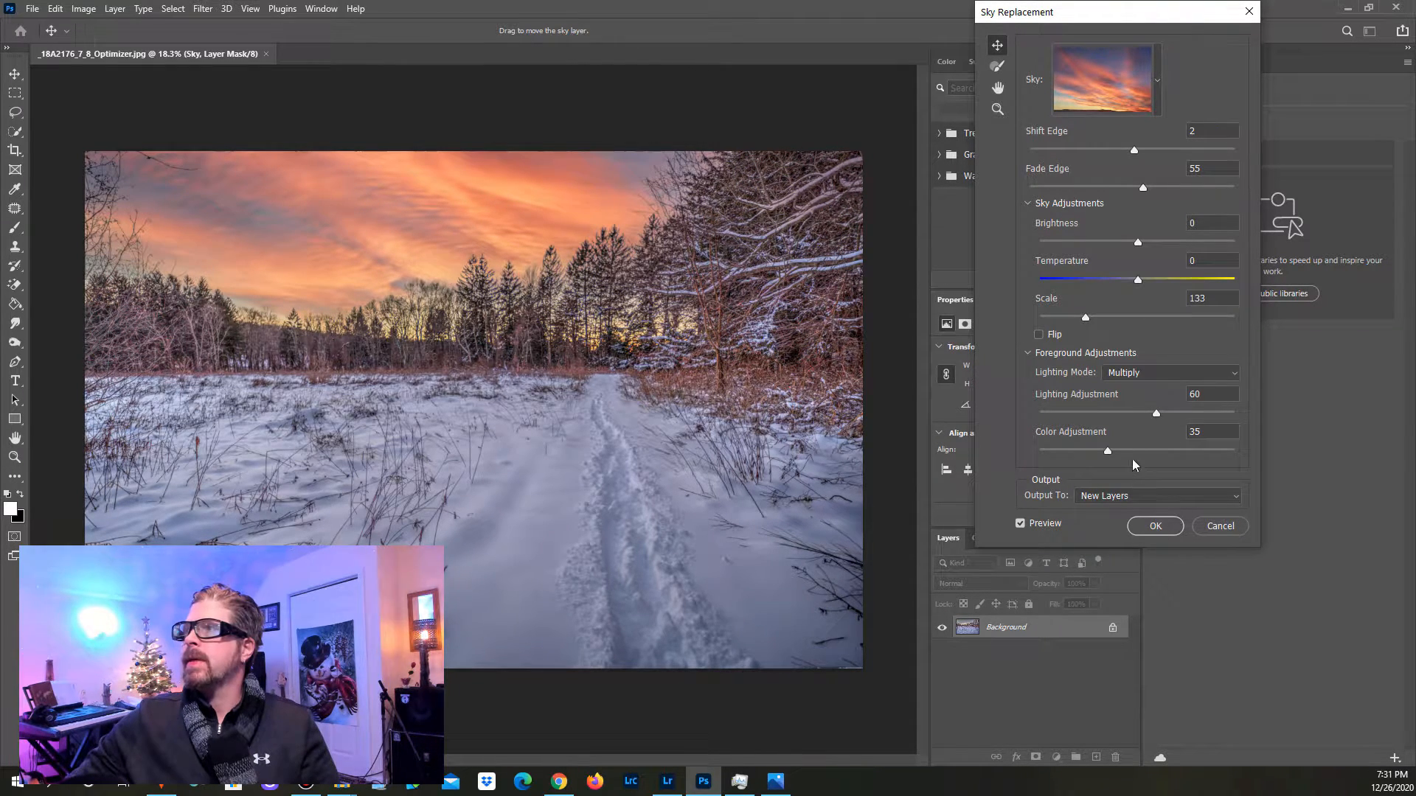
{"action": "left_click_drag", "start_coordinate": [1113, 450], "coordinate": [1039, 451]}
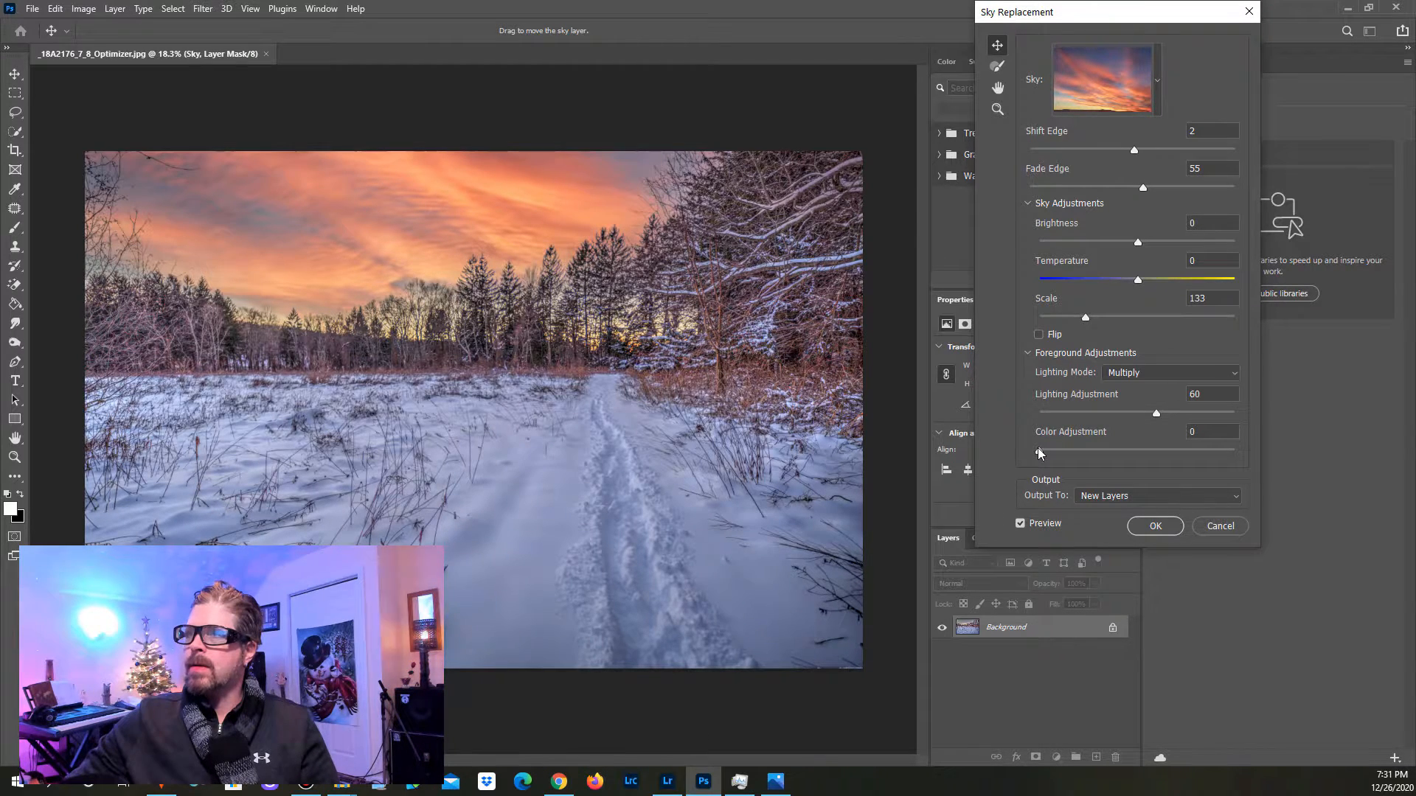
Step: Set the foreground Color Adjustment to 66
{"action": "left_click_drag", "start_coordinate": [1040, 452], "coordinate": [1159, 451]}
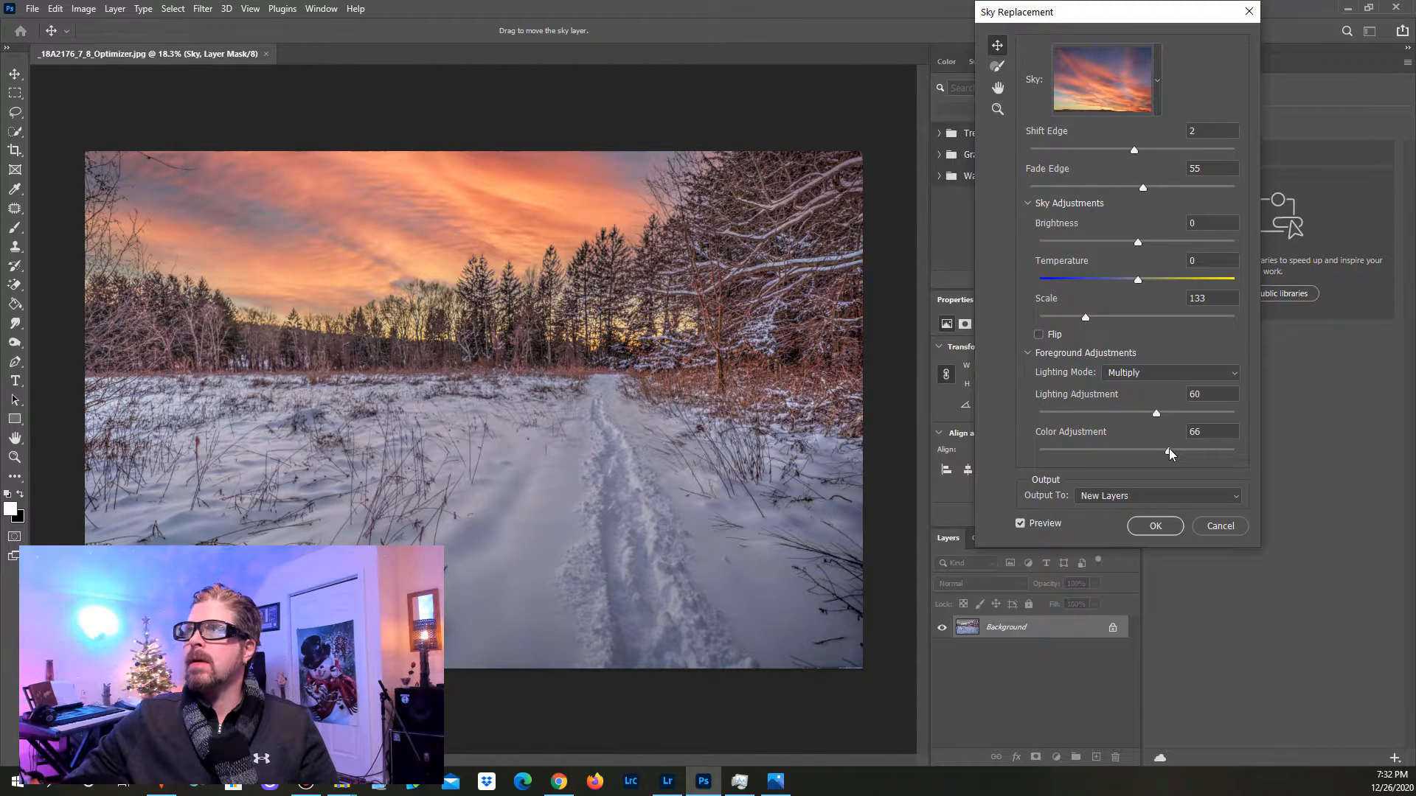
{"action": "left_click_drag", "start_coordinate": [903, 10], "coordinate": [662, 46]}
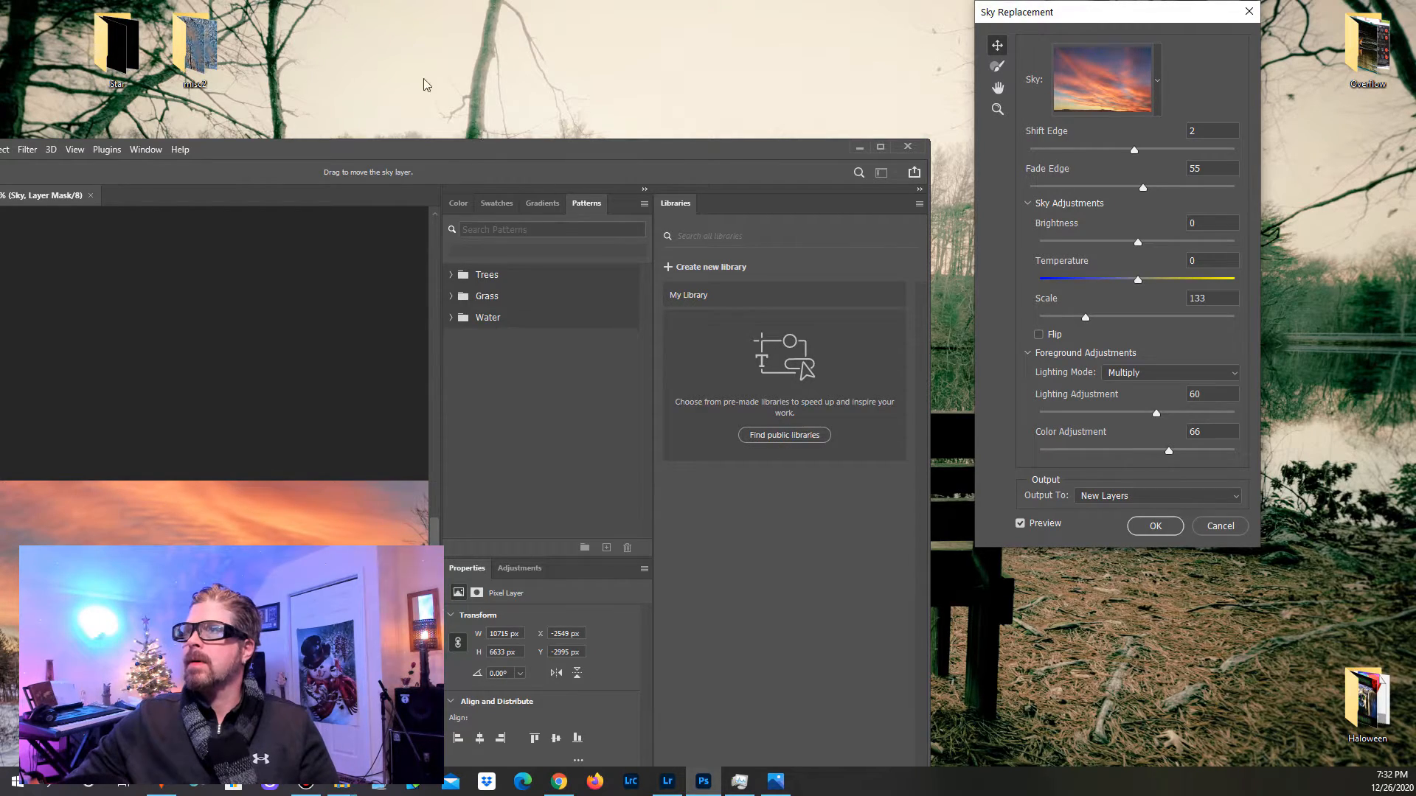
{"action": "left_click_drag", "start_coordinate": [446, 145], "coordinate": [752, 0]}
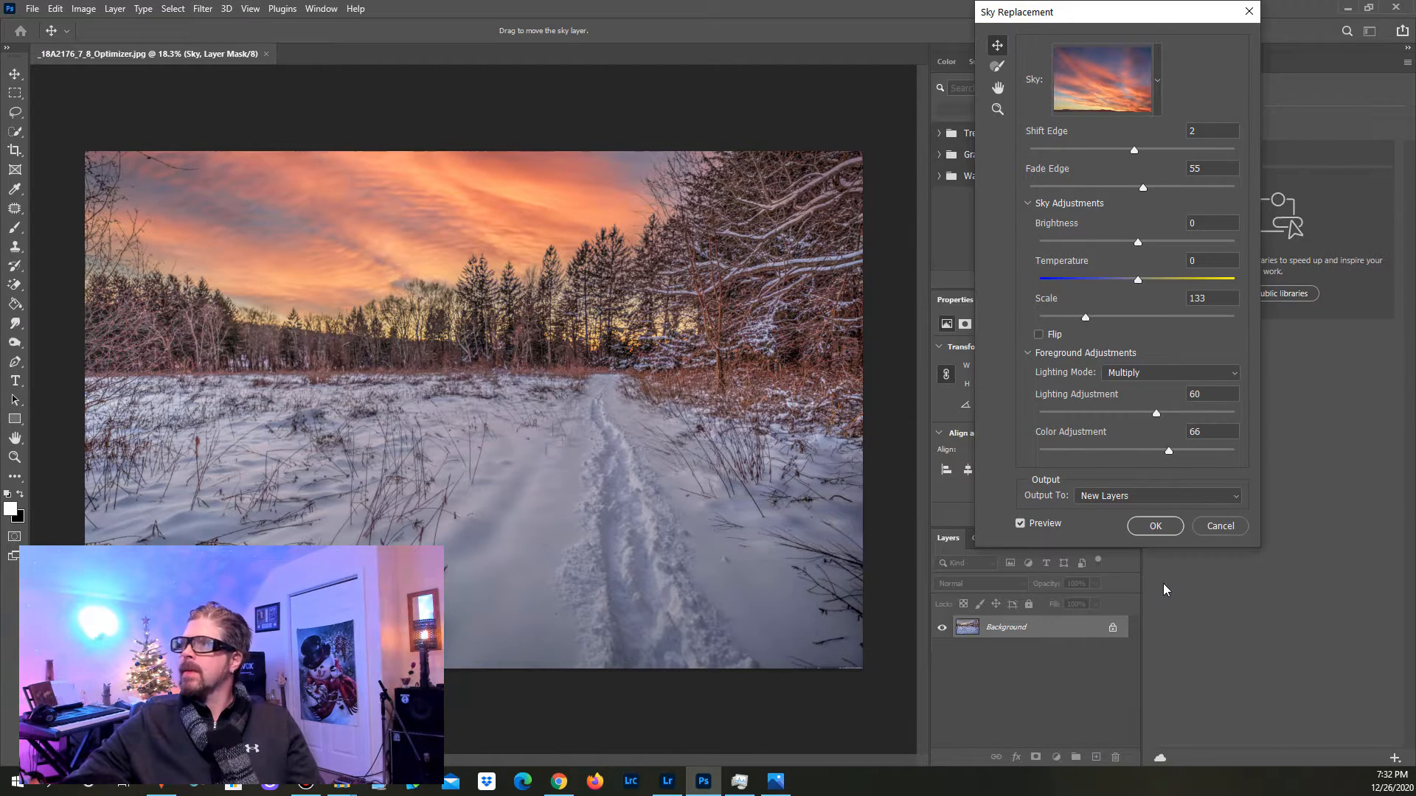
Step: Try the Screen lighting mode and a flipped sky, restoring Multiply and the unflipped sky after each trial
{"action": "left_click", "coordinate": [1148, 371]}
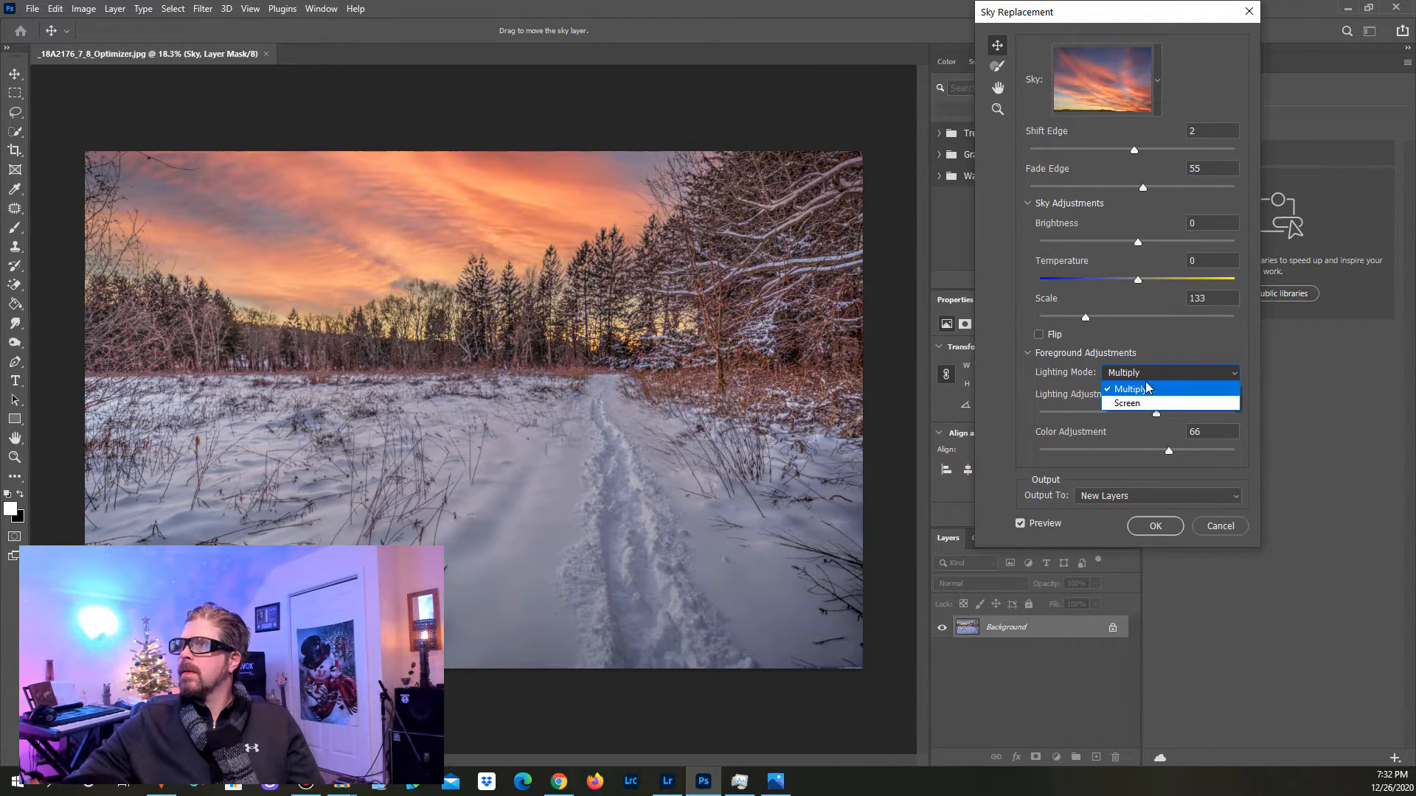
{"action": "left_click", "coordinate": [1134, 403]}
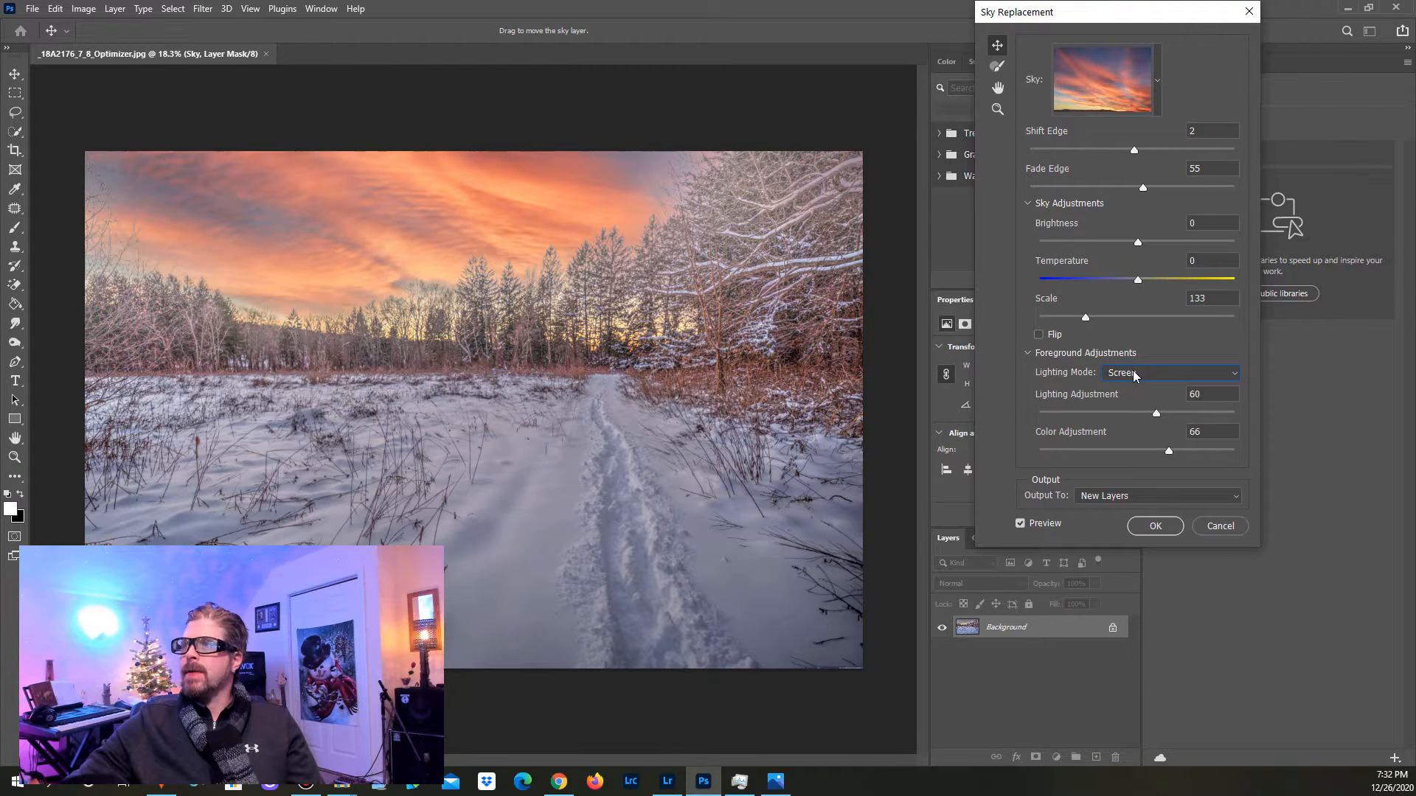
{"action": "left_click", "coordinate": [1138, 374]}
{"action": "left_click", "coordinate": [1137, 388]}
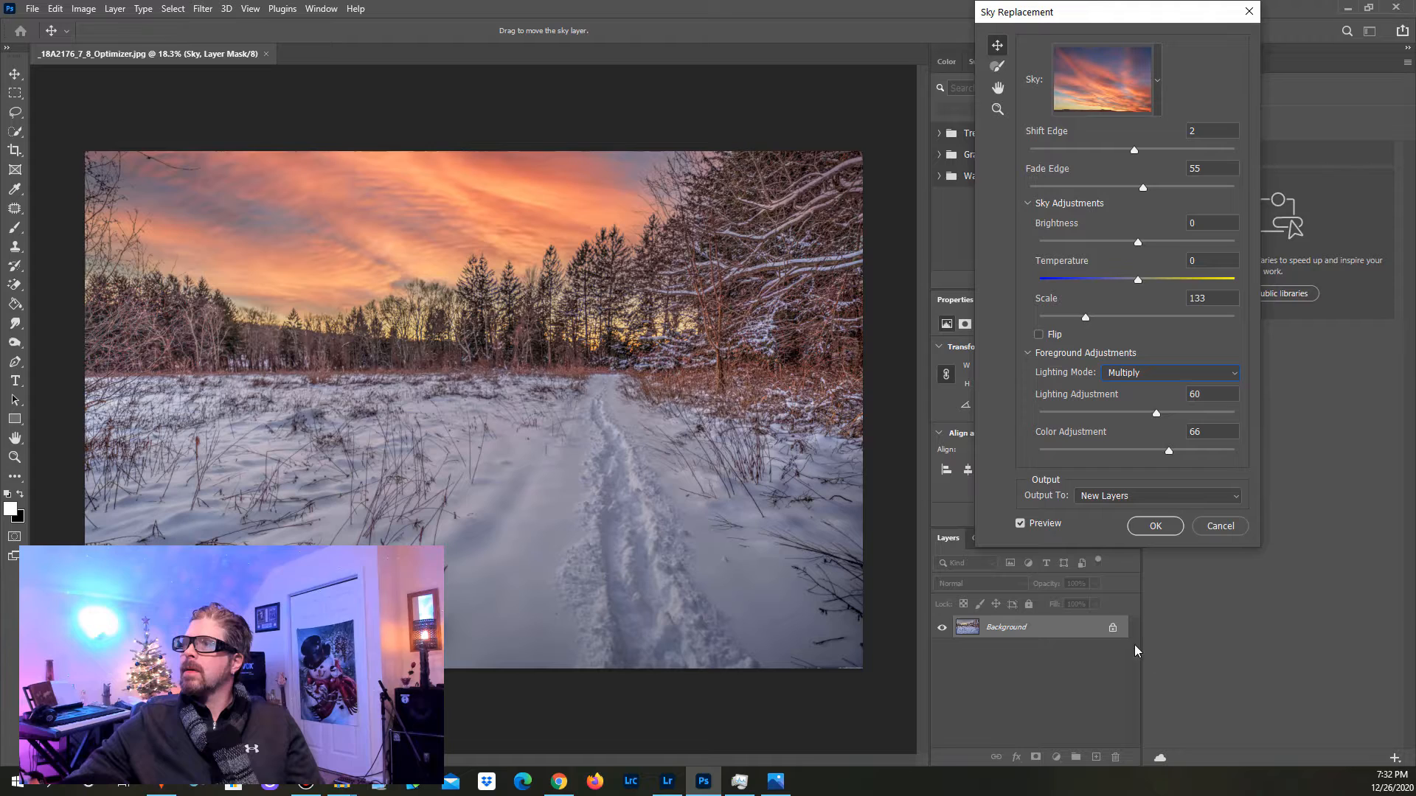
{"action": "left_click", "coordinate": [1040, 335]}
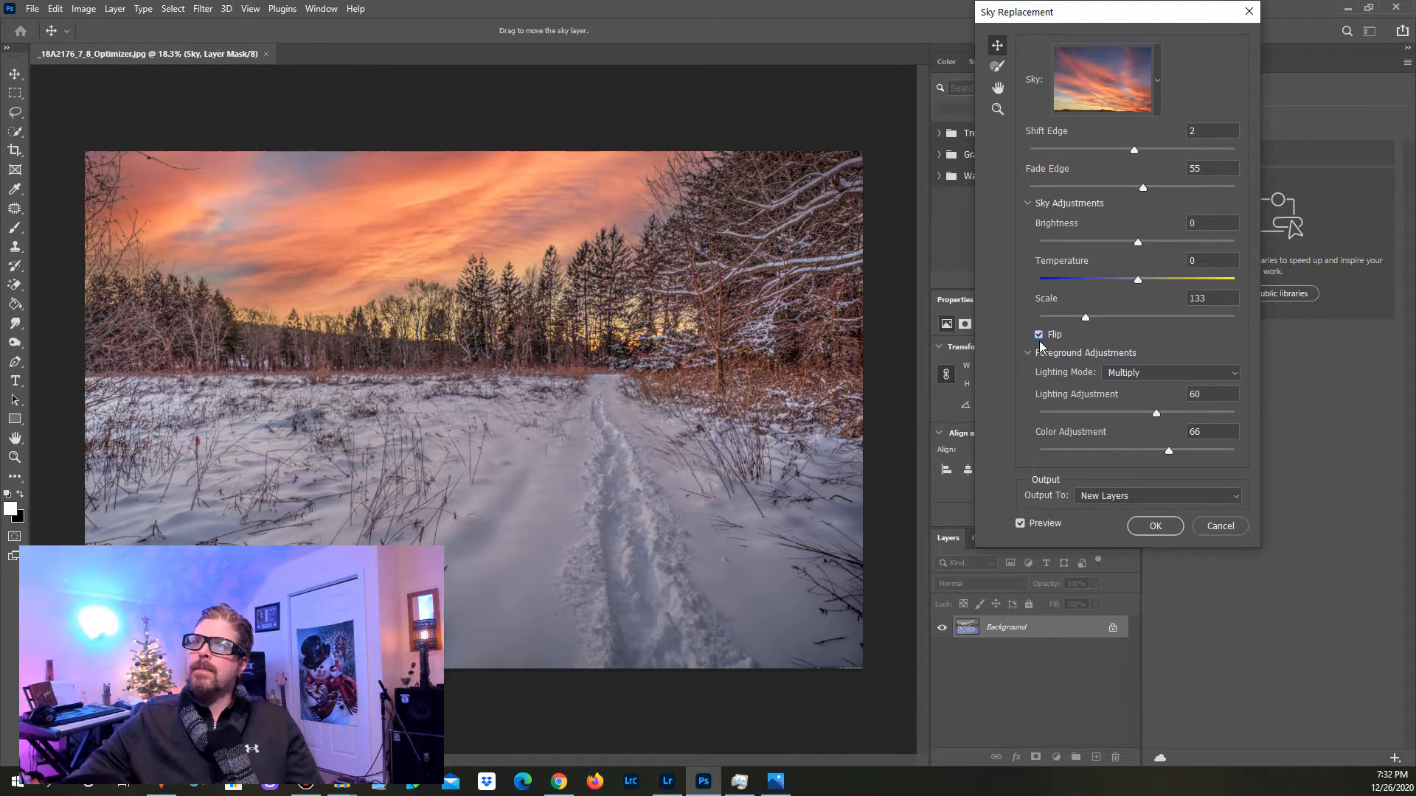
{"action": "left_click", "coordinate": [1040, 340]}
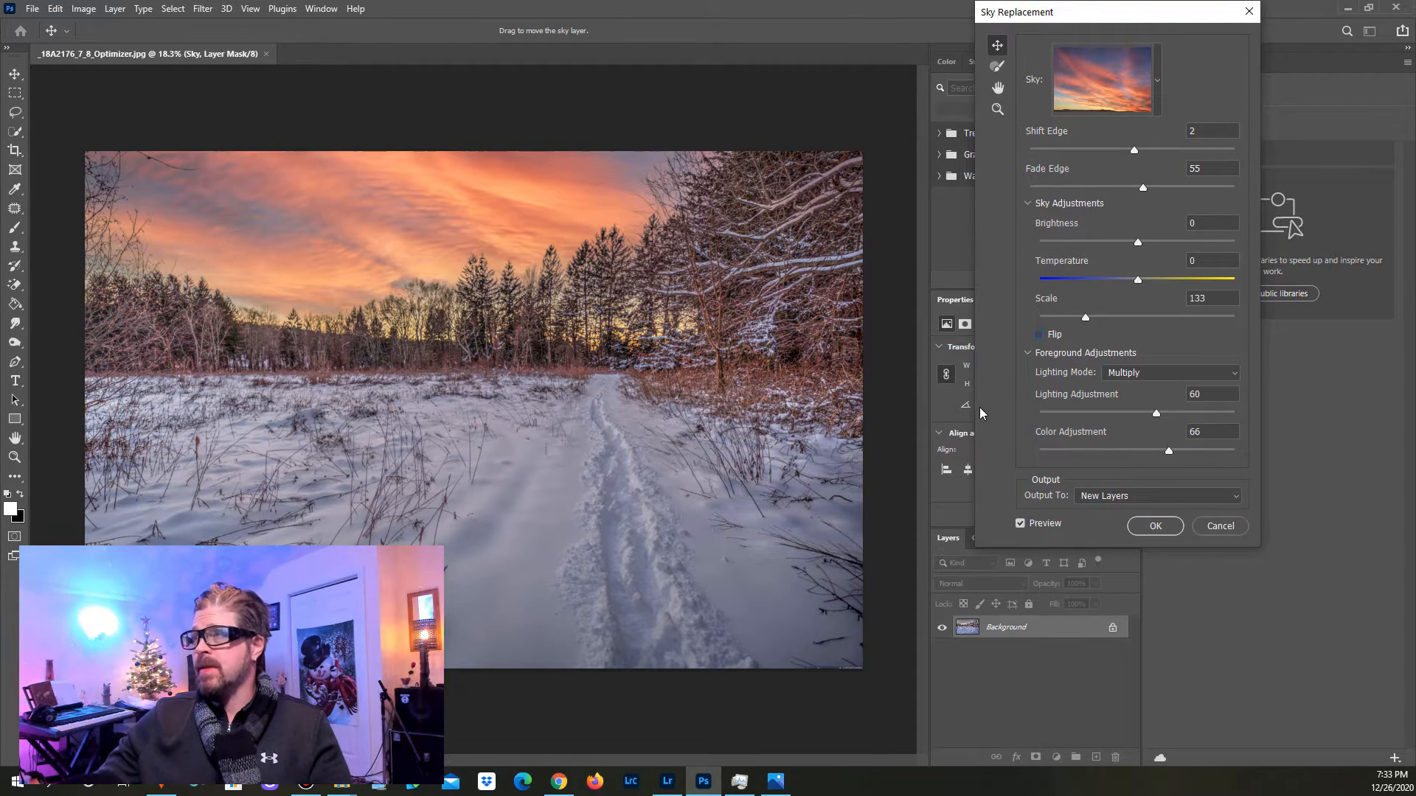
Step: Apply the sky replacement with output to New Layers and inspect the blend along the tree line up close
{"action": "left_click_drag", "start_coordinate": [1110, 14], "coordinate": [1095, 55]}
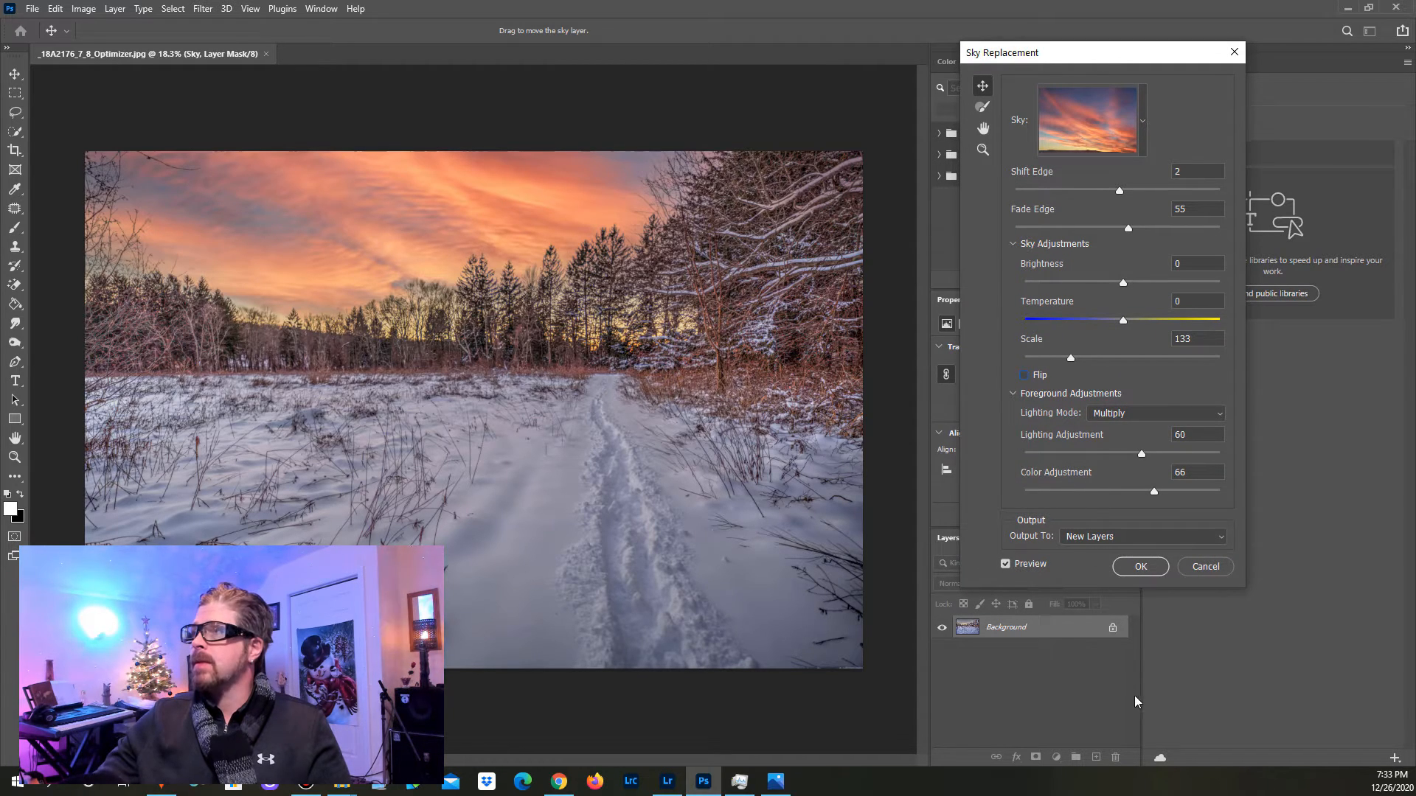
{"action": "left_click", "coordinate": [1140, 566]}
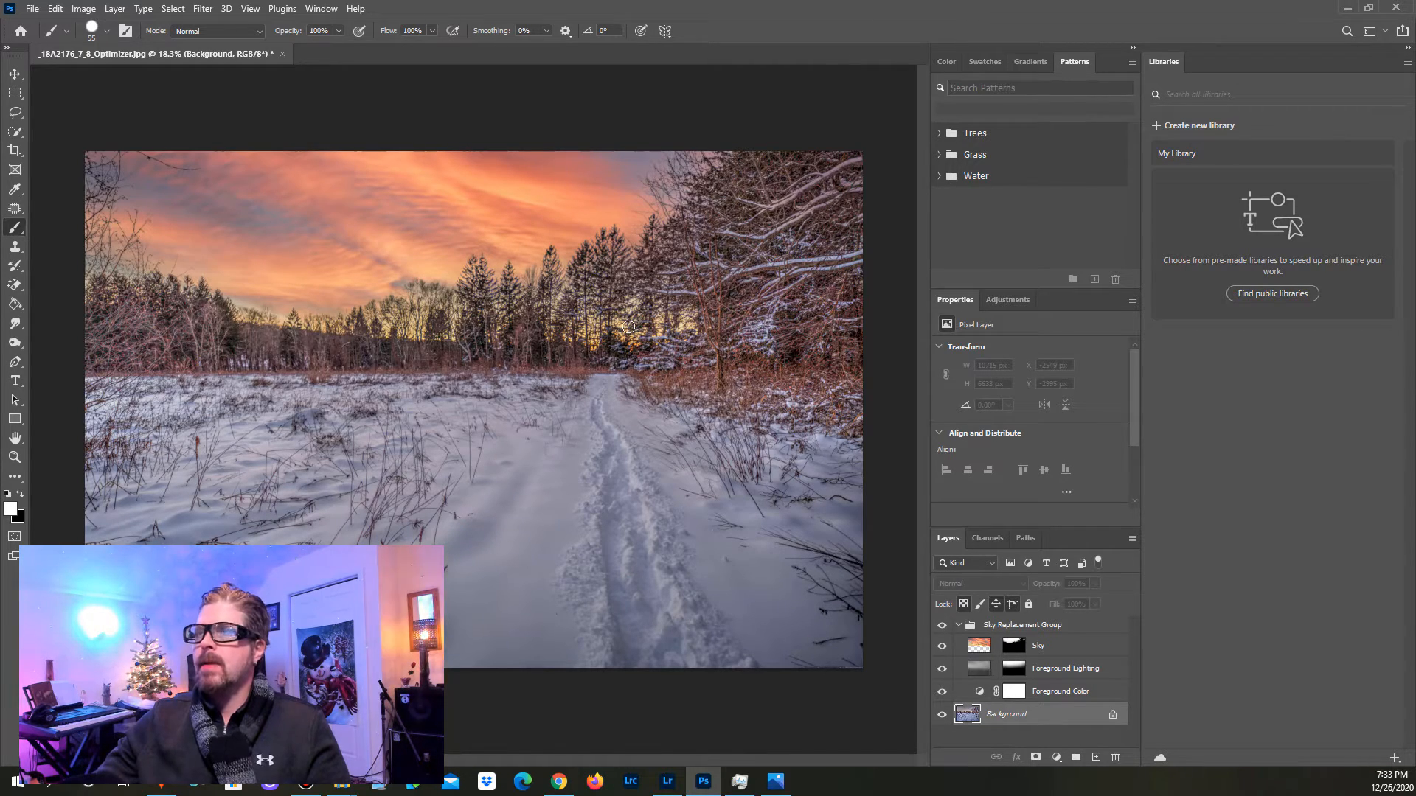
{"action": "left_click", "coordinate": [14, 457]}
{"action": "left_click", "coordinate": [639, 336]}
{"action": "left_click_drag", "start_coordinate": [102, 304], "coordinate": [89, 366]}
{"action": "left_click_drag", "start_coordinate": [562, 317], "coordinate": [645, 454]}
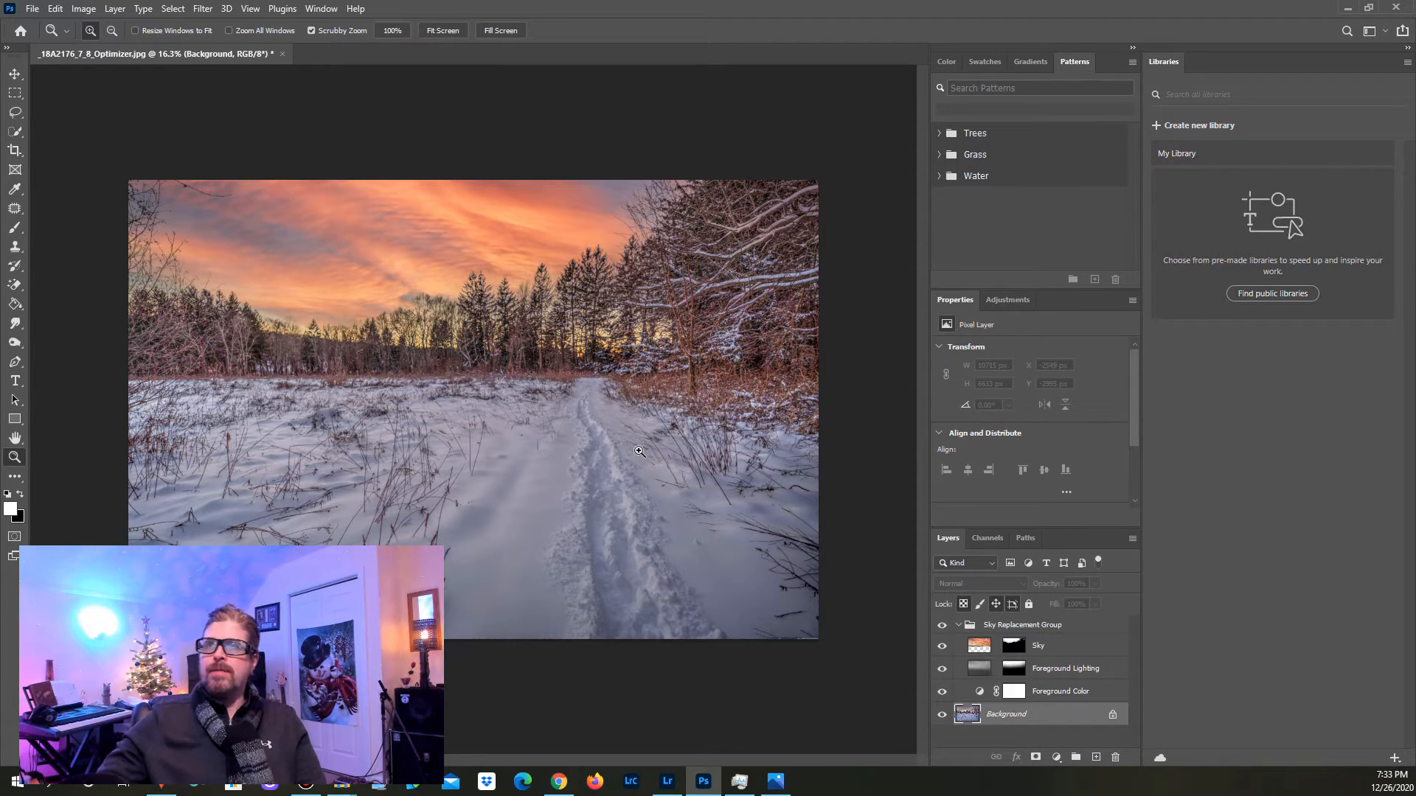